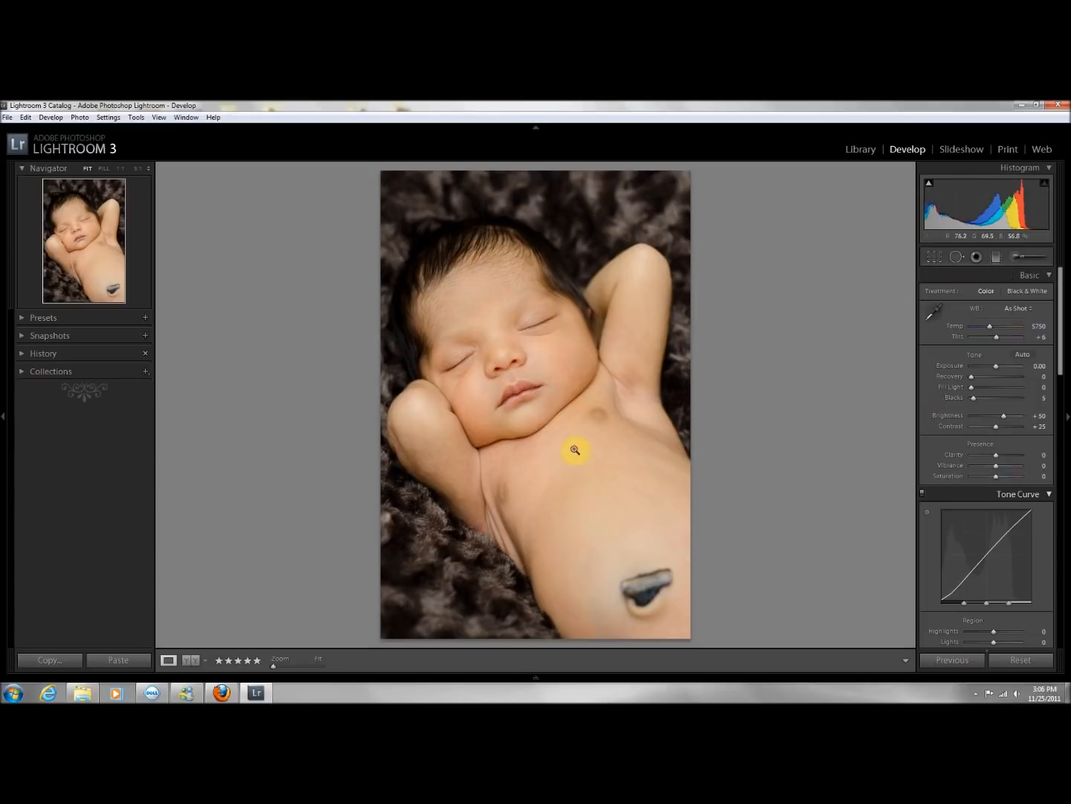
Step: Remove the small white spot on the baby's chin with the Spot Removal tool in Heal mode at size 17
click(552, 422)
mouse_move(531, 433)
mouse_down()
mouse_move(612, 467)
mouse_move(598, 477)
mouse_move(576, 455)
mouse_up()
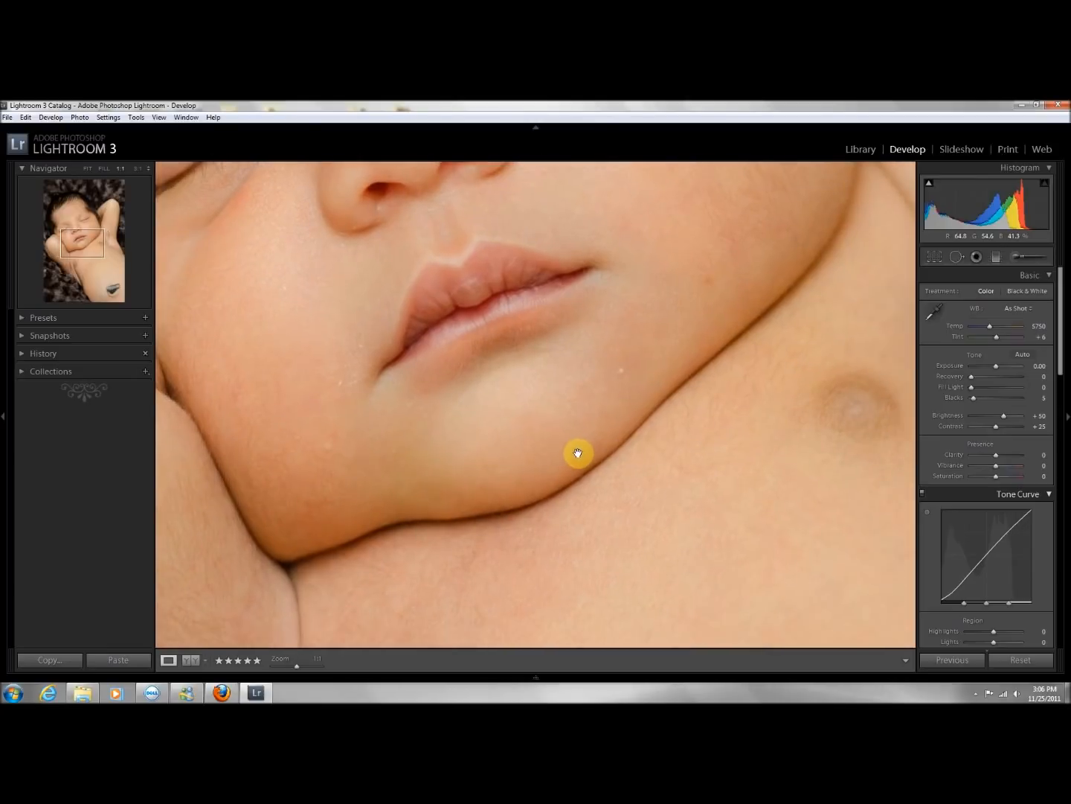
click(956, 257)
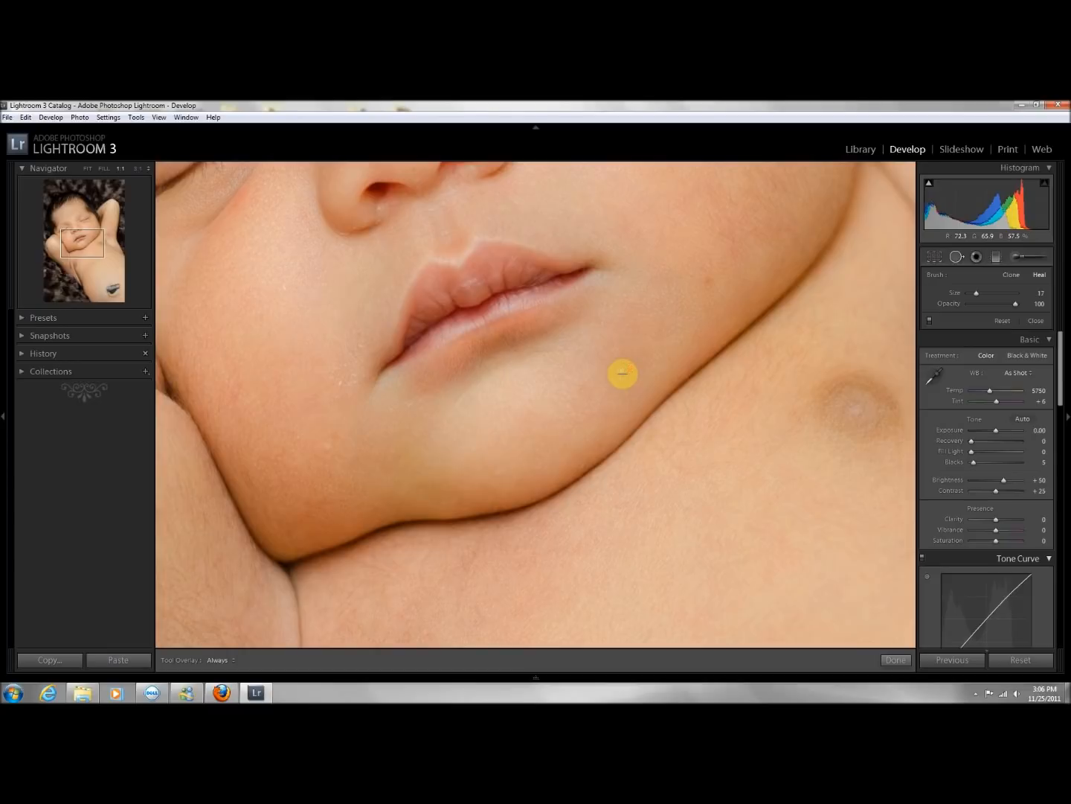
click(621, 374)
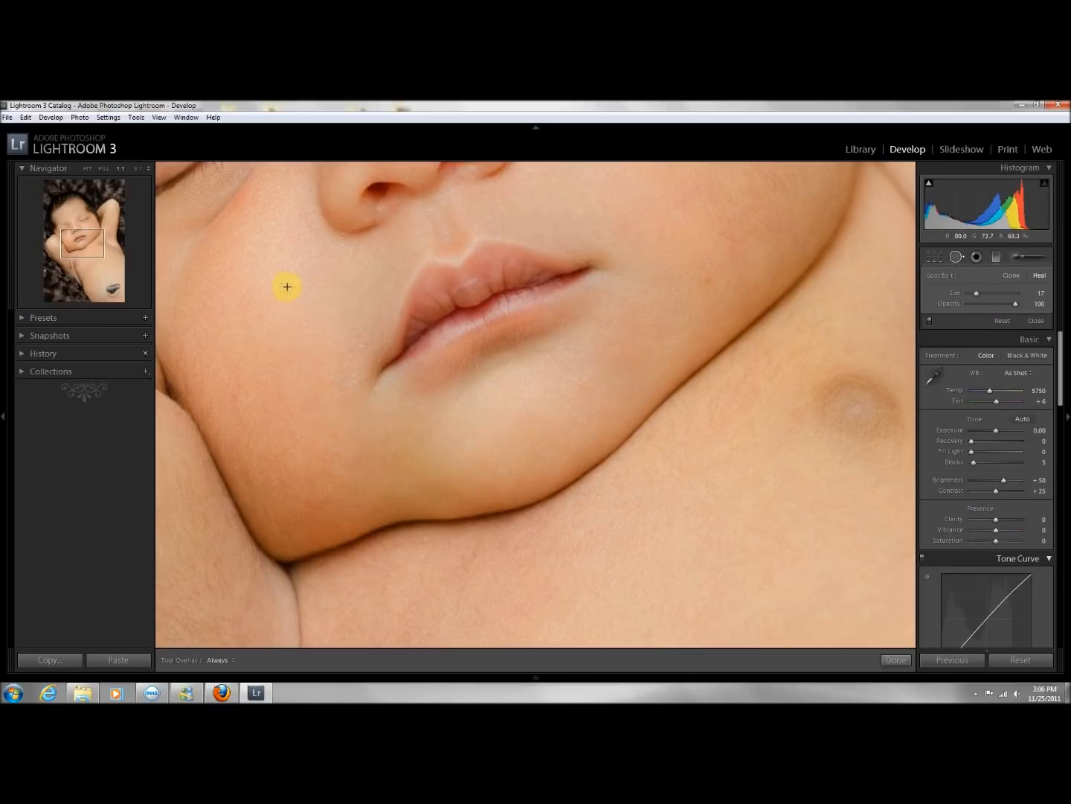
click(893, 661)
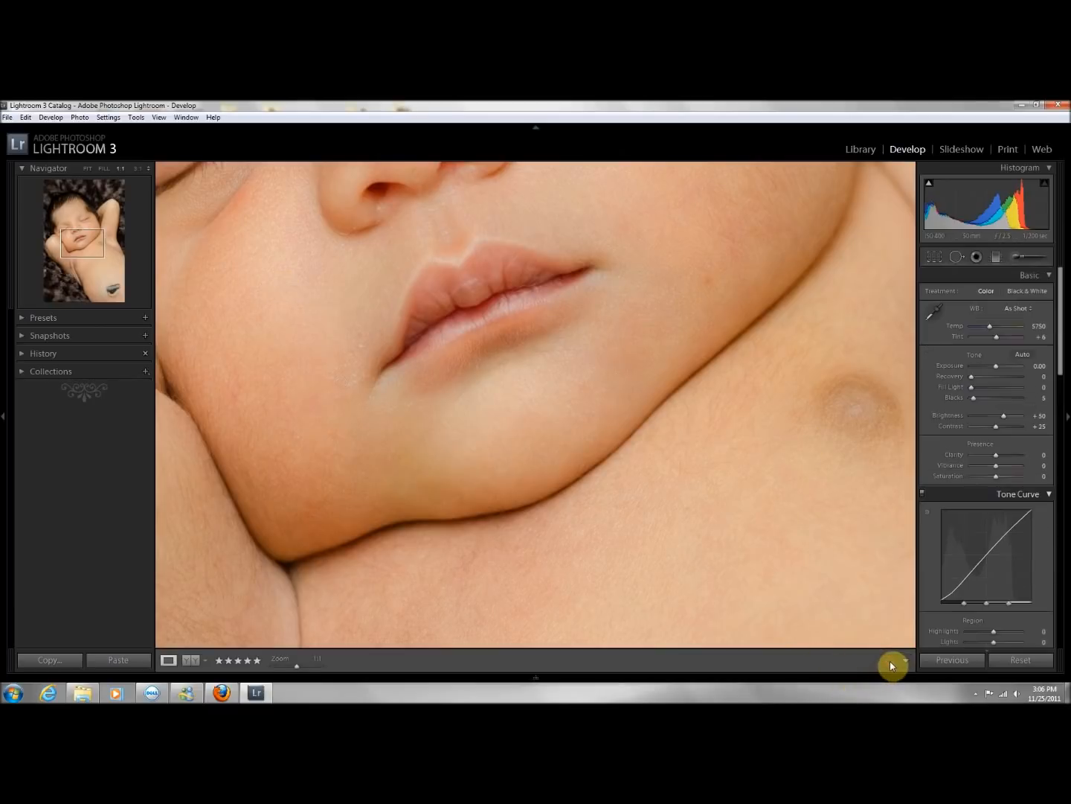
click(721, 454)
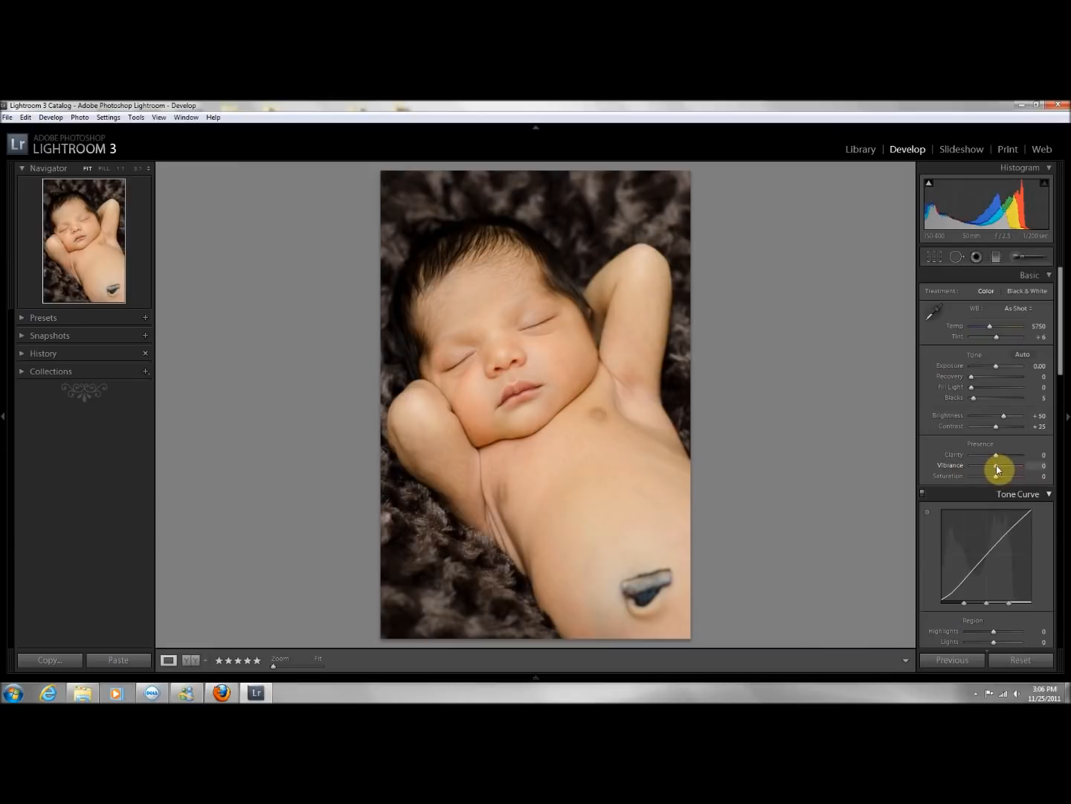
Step: Set the photo's Vibrance to +86 and Saturation to −75
drag(998, 469, 1015, 469)
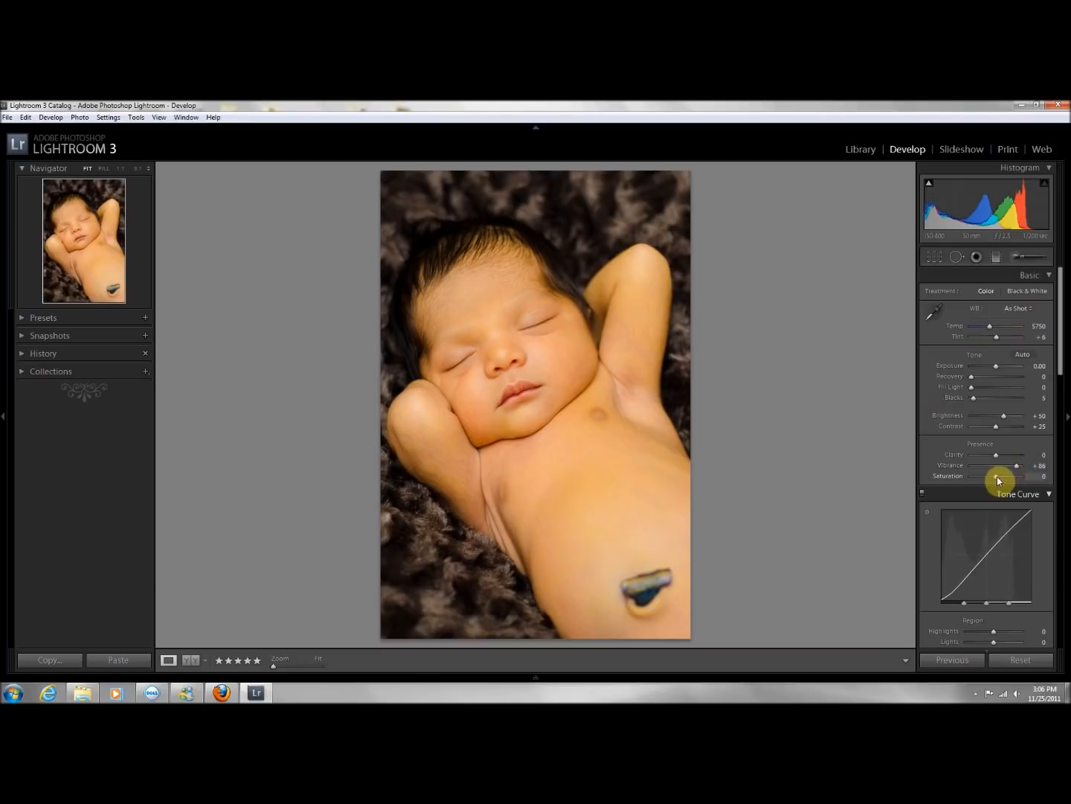
drag(995, 480, 981, 485)
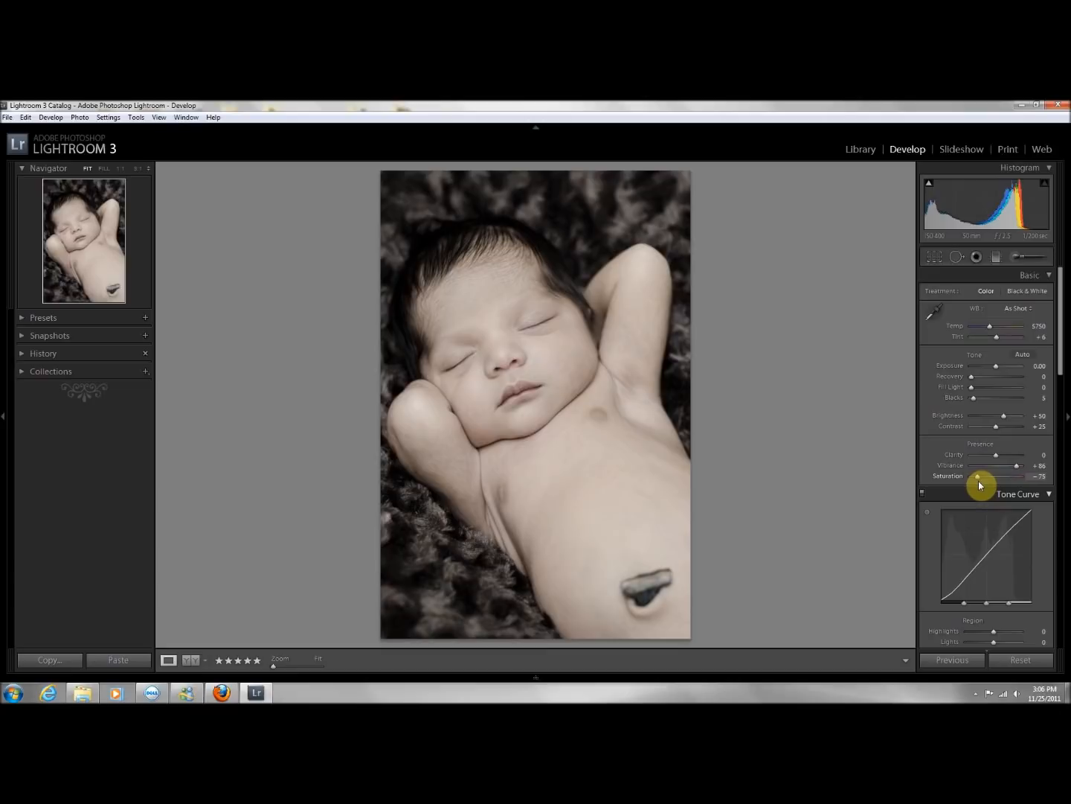
Step: Compare the whole photo in the Before/After Left/Right view, and set Saturation to −70 back in the single-photo view
click(210, 664)
click(234, 623)
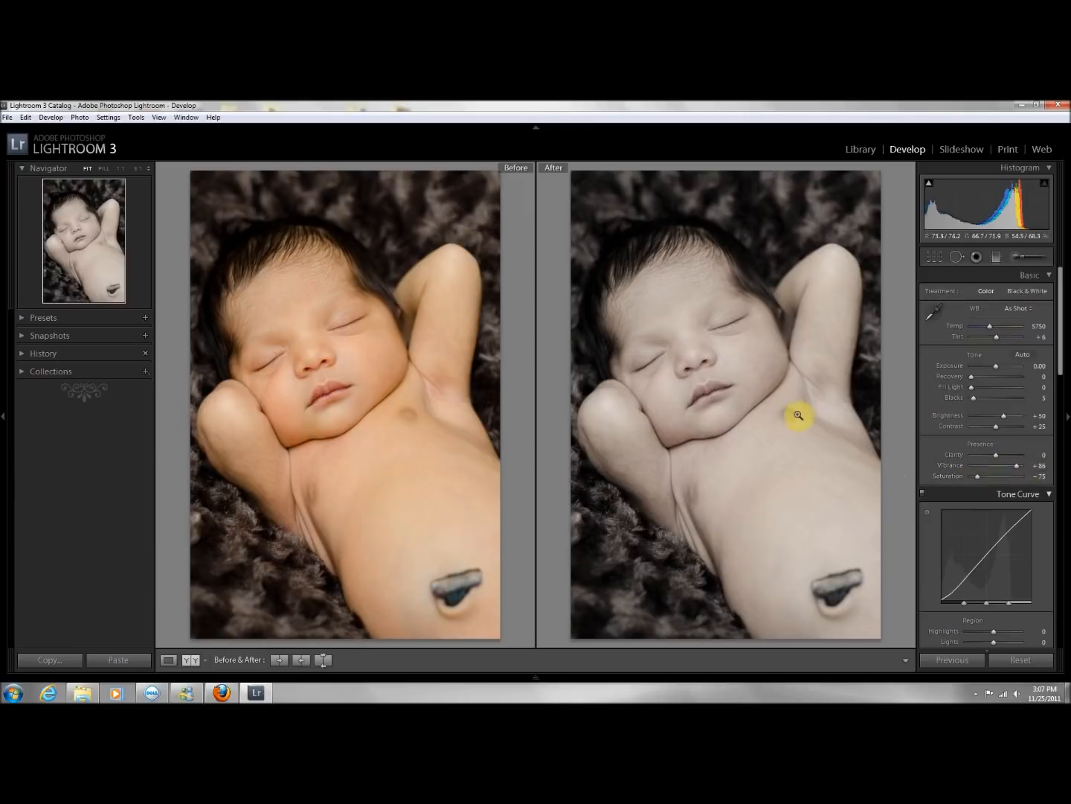
click(206, 661)
click(173, 661)
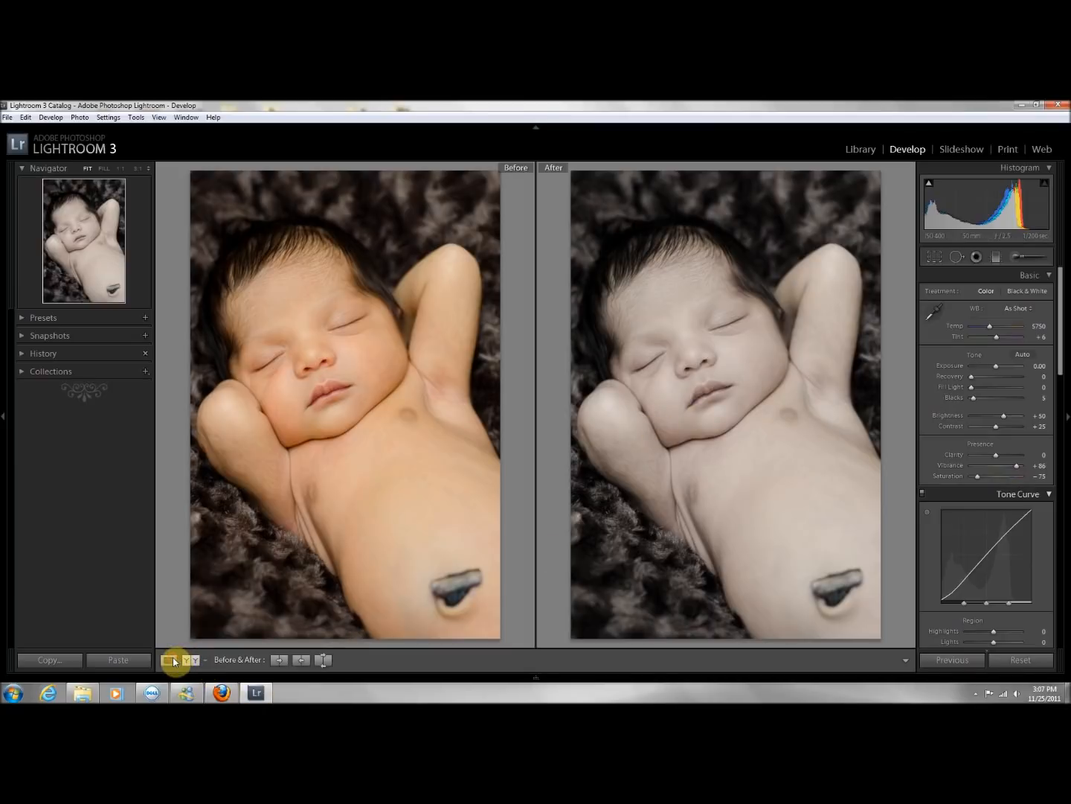
click(170, 659)
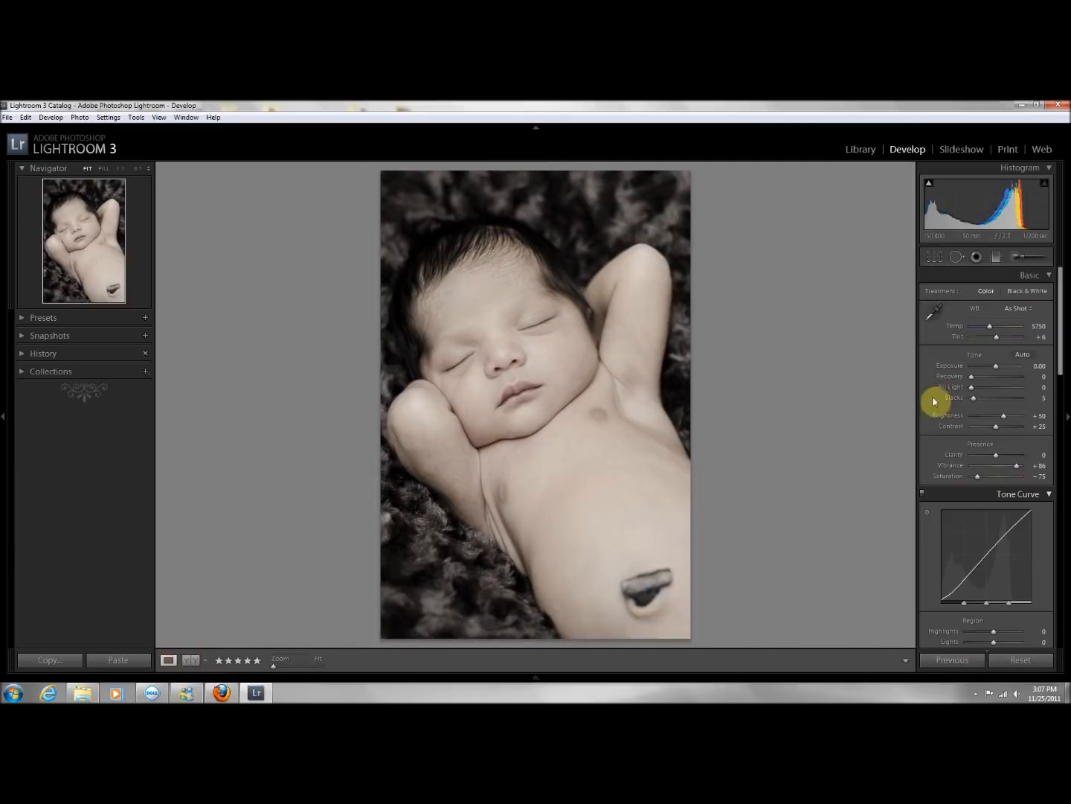
mouse_move(976, 477)
mouse_down()
mouse_move(962, 488)
mouse_move(980, 492)
mouse_up()
Step: Smooth the skin on the bent arm beside the baby's cheek with the Adjustment Brush at size 12 and Clarity −100
click(518, 499)
drag(509, 498, 916, 569)
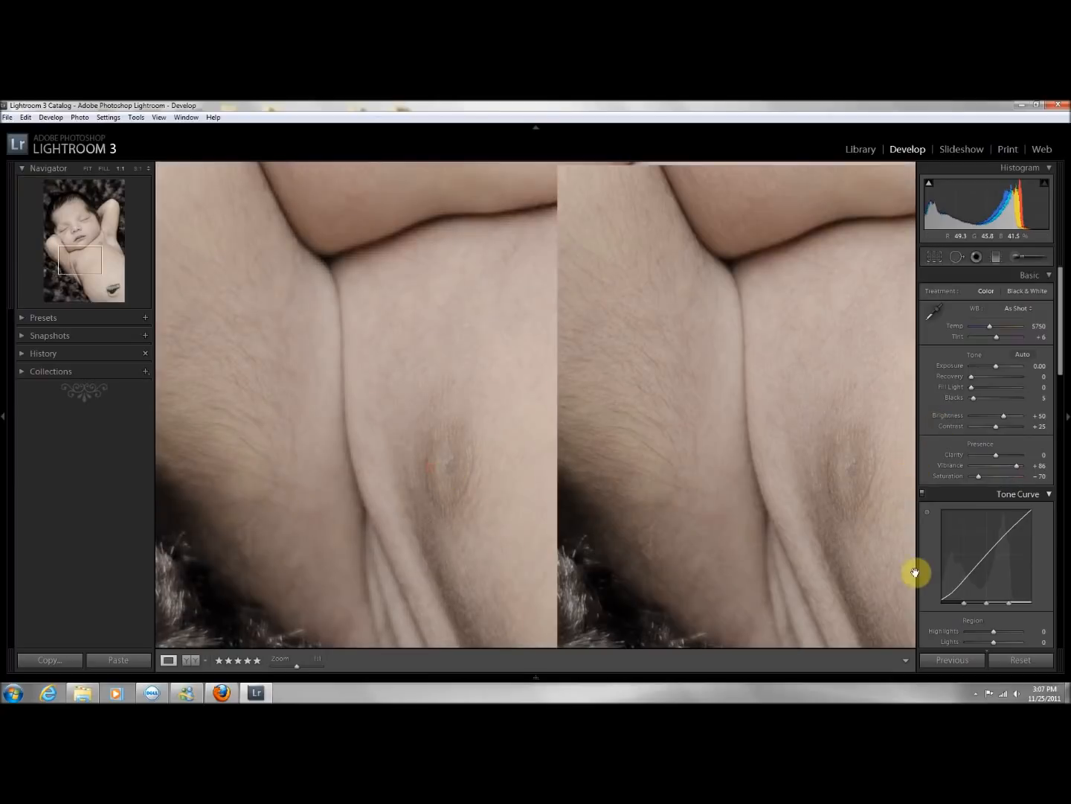
drag(702, 386, 660, 376)
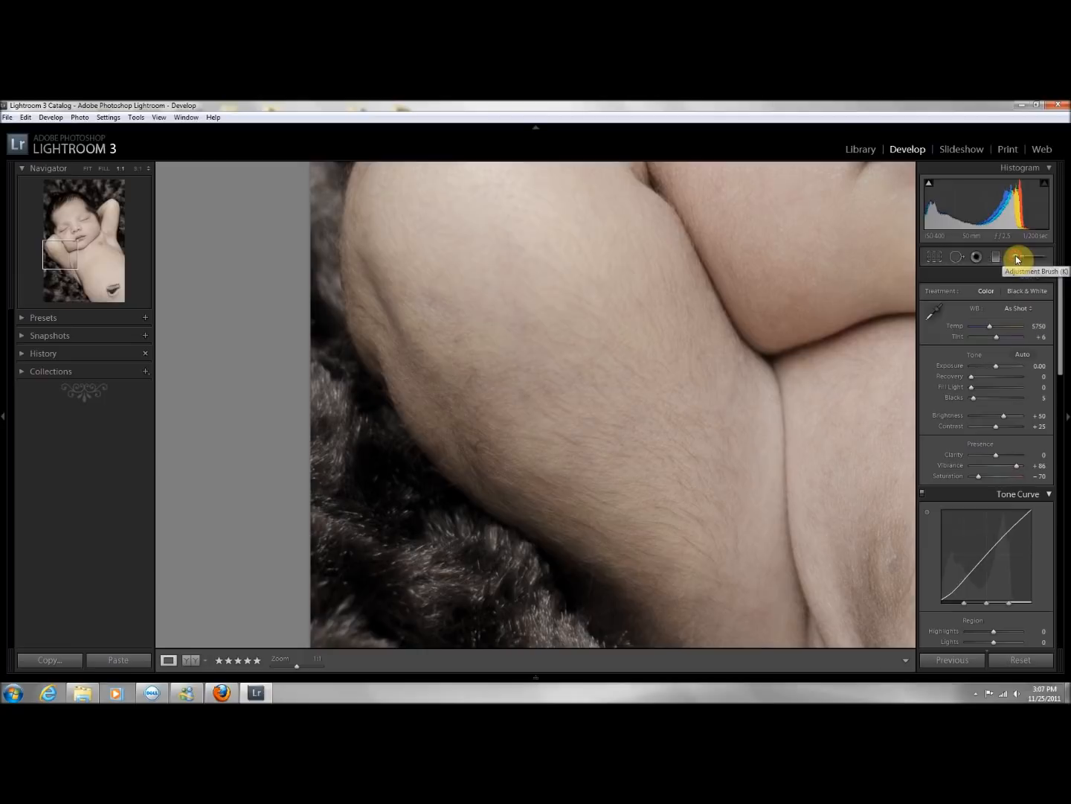
click(1017, 258)
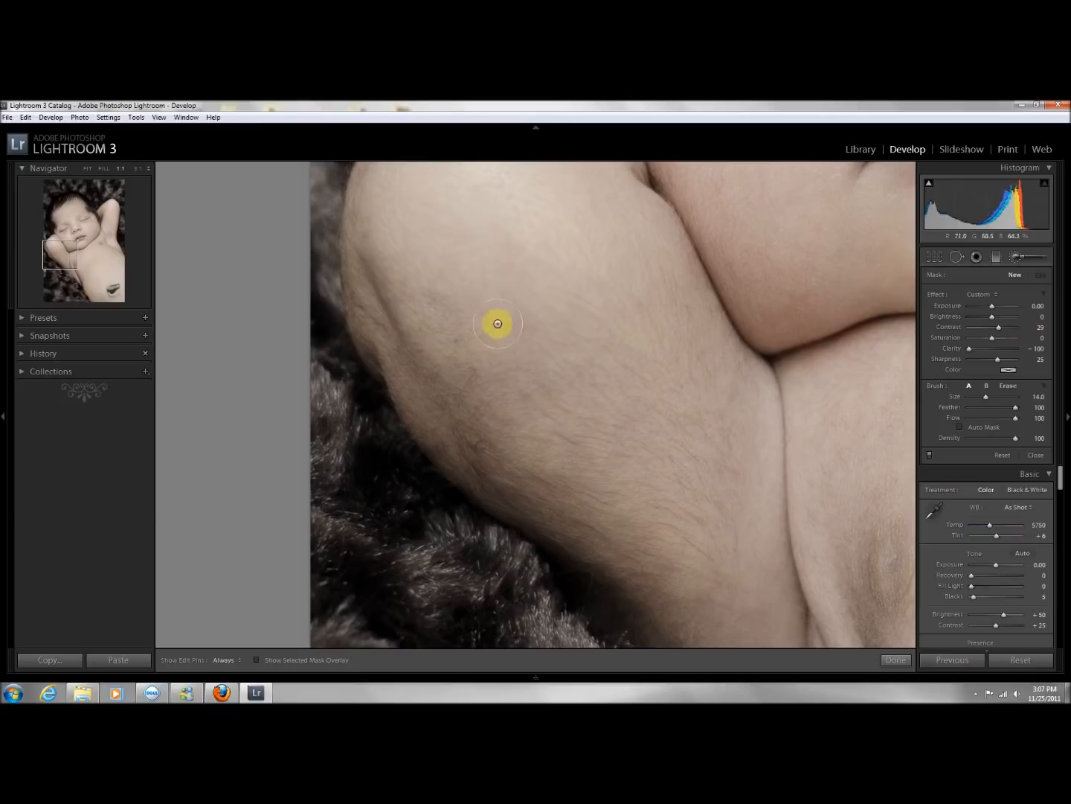
key(bracketleft)
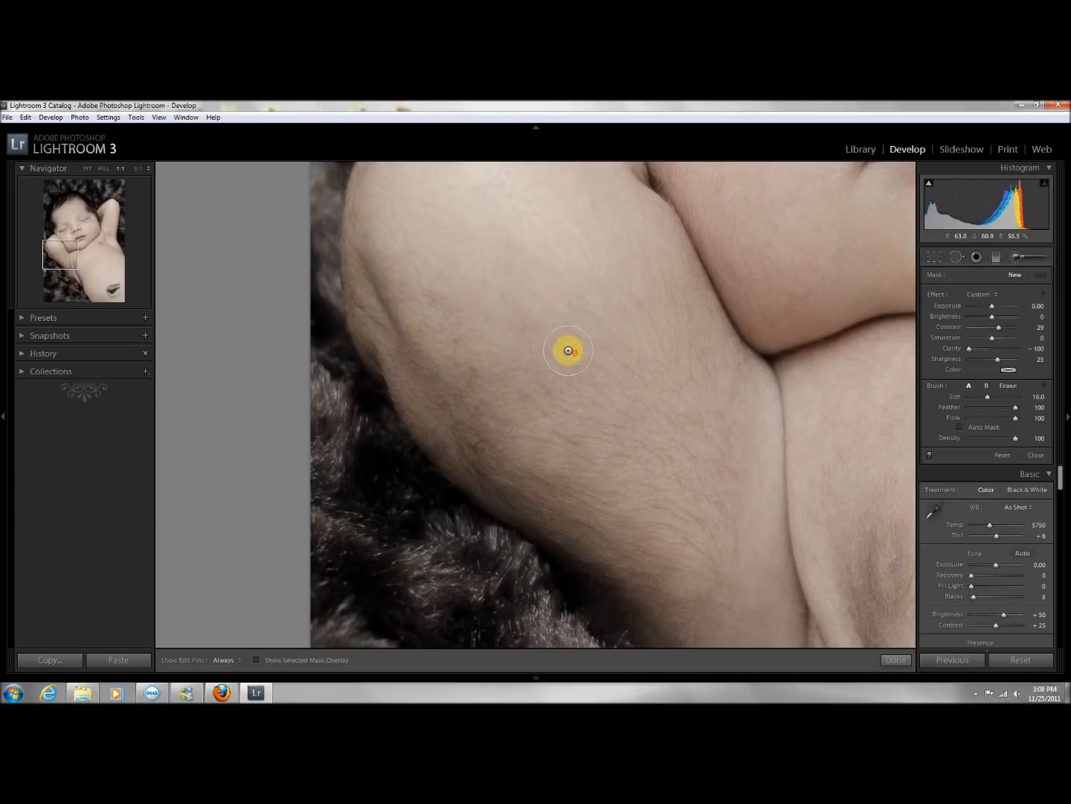
key(bracketright)
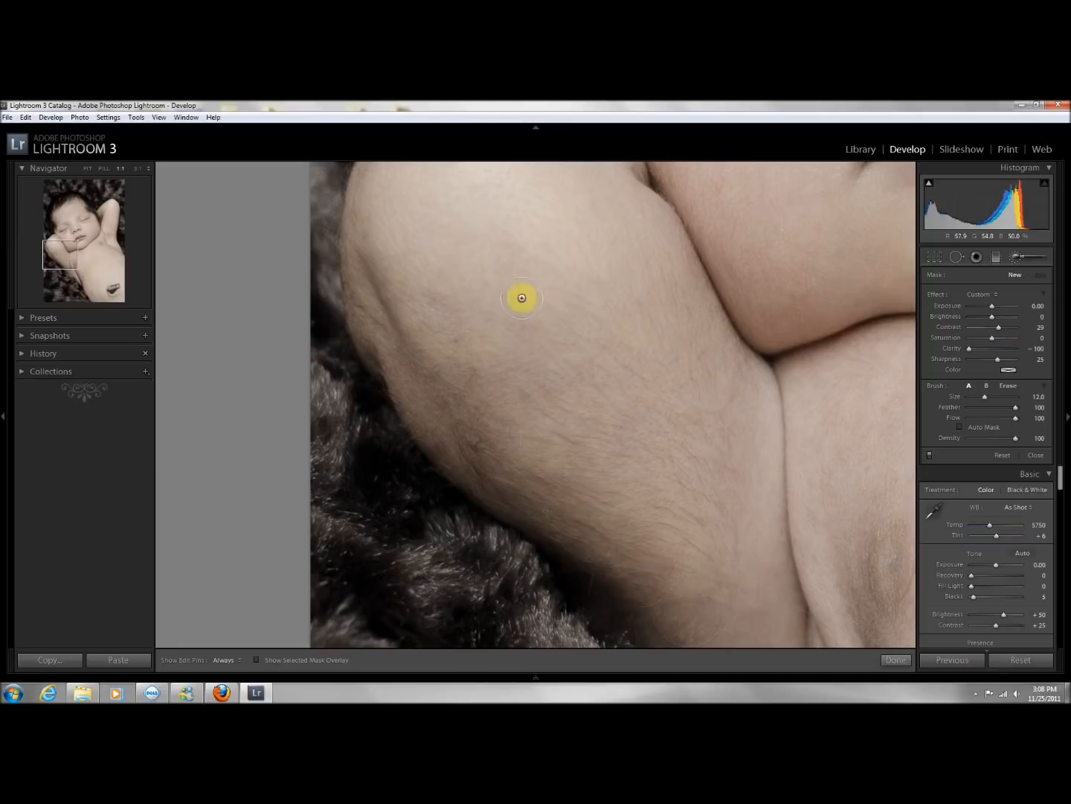
click(423, 212)
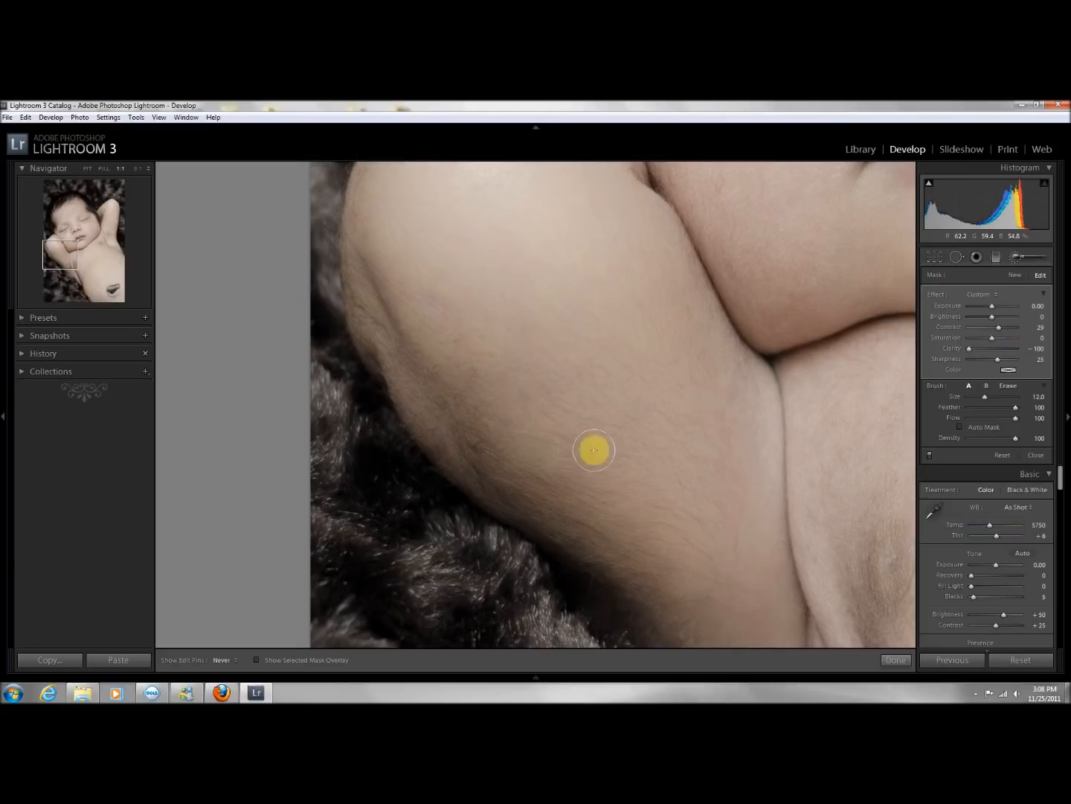
mouse_move(619, 343)
mouse_down()
mouse_move(695, 454)
mouse_move(699, 550)
mouse_move(736, 629)
mouse_move(710, 561)
mouse_move(610, 393)
mouse_move(575, 301)
mouse_move(567, 194)
mouse_move(657, 472)
mouse_move(737, 614)
mouse_up()
click(895, 660)
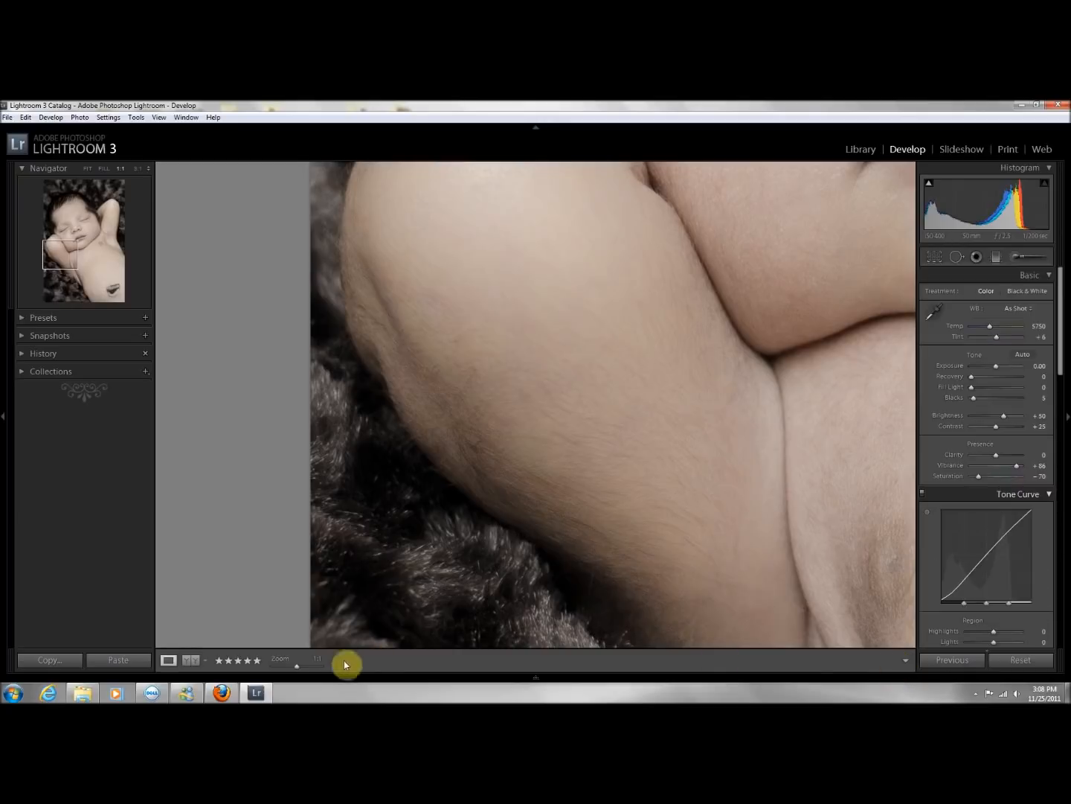
Step: Compare the smoothed arm and the face up close in the Before/After Left/Right view, and return to the single-photo view
click(206, 660)
click(237, 625)
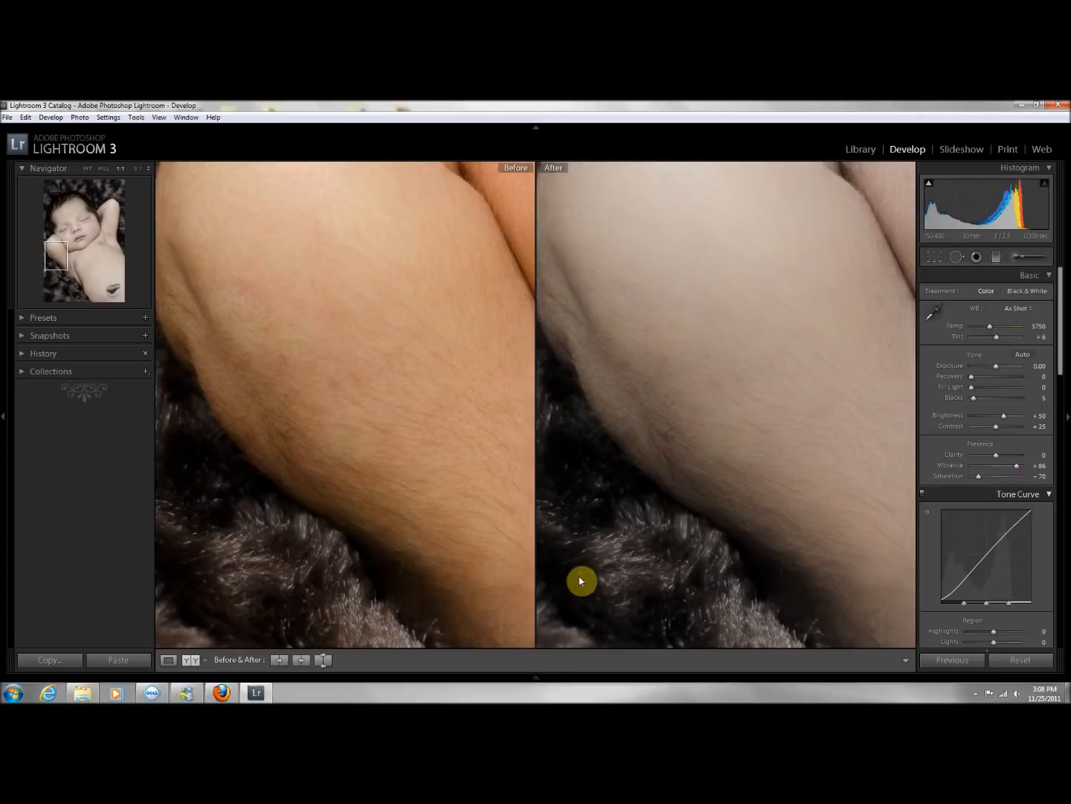
drag(430, 478, 356, 443)
drag(313, 366, 297, 347)
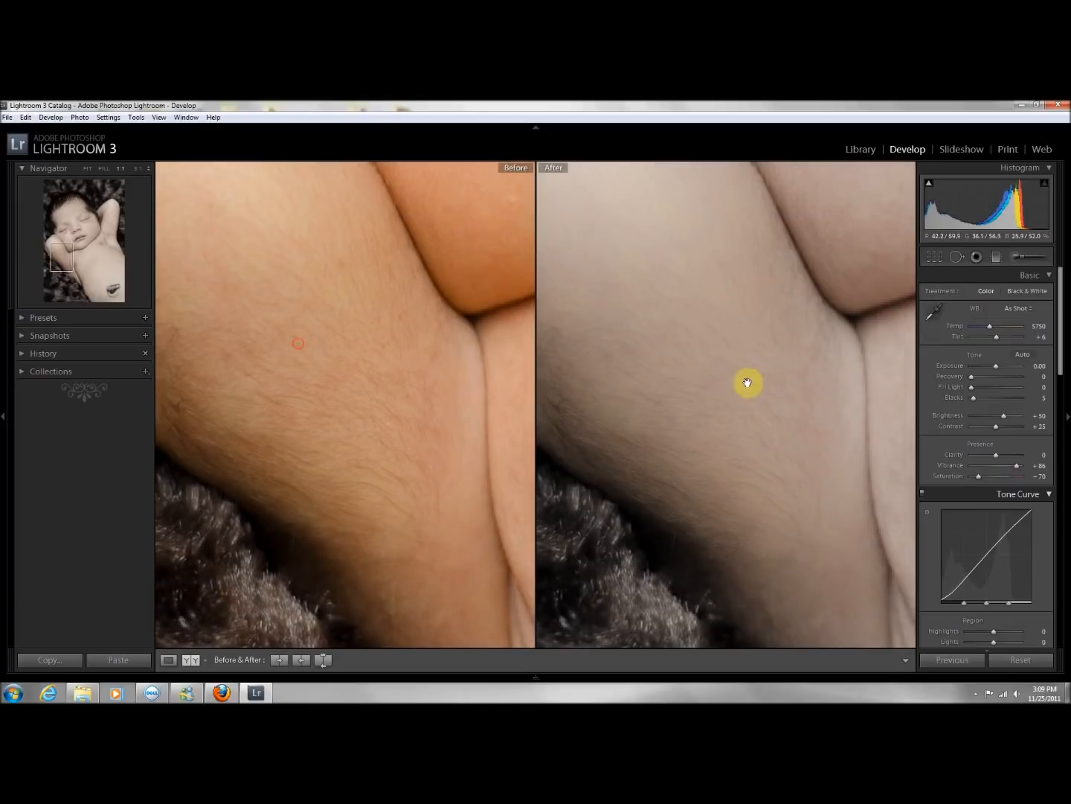
click(391, 478)
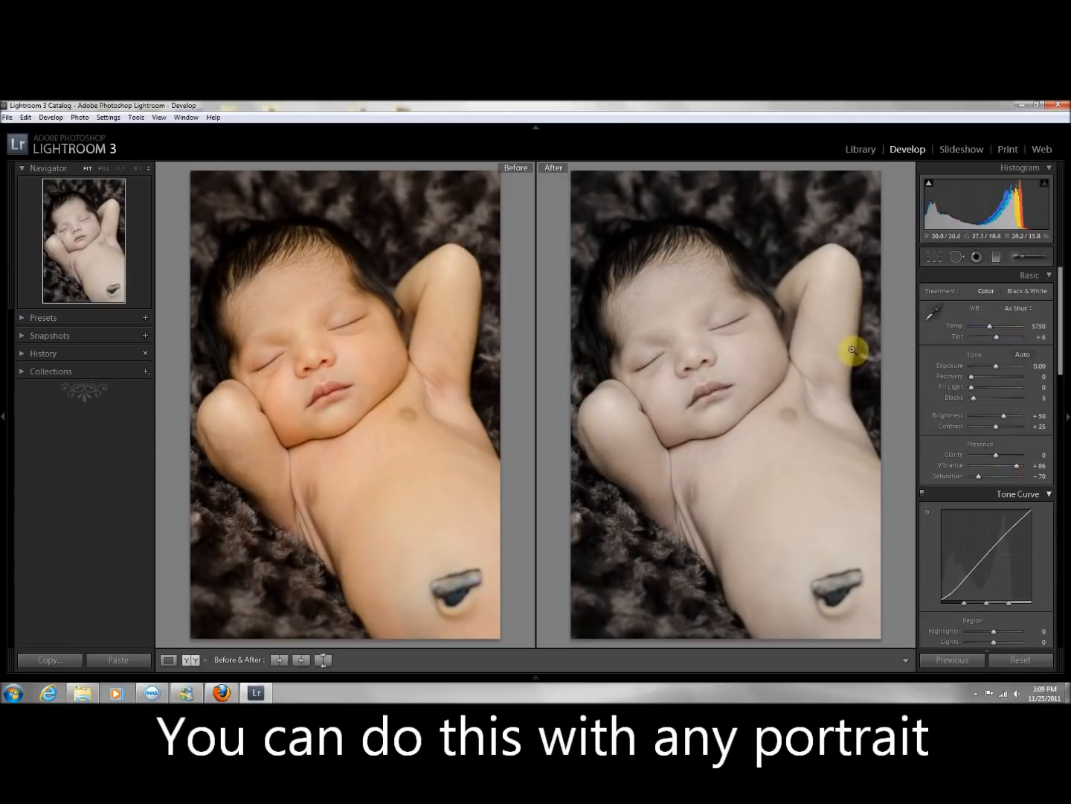
drag(724, 393, 765, 634)
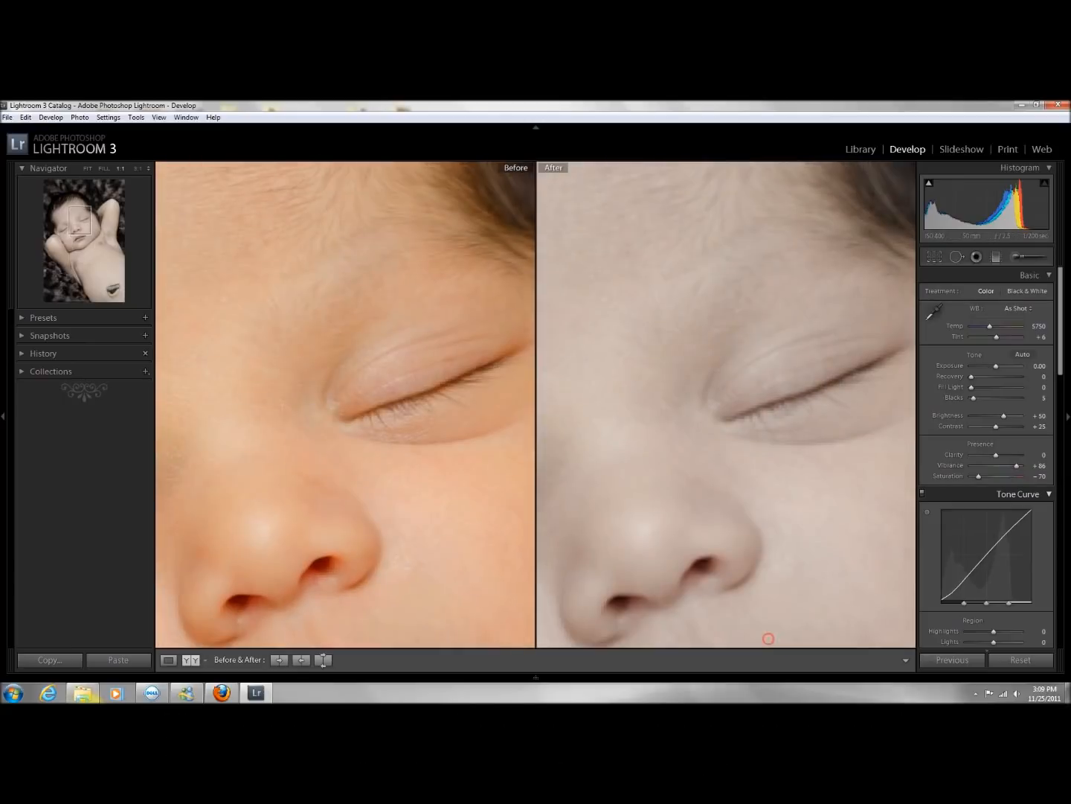
click(206, 660)
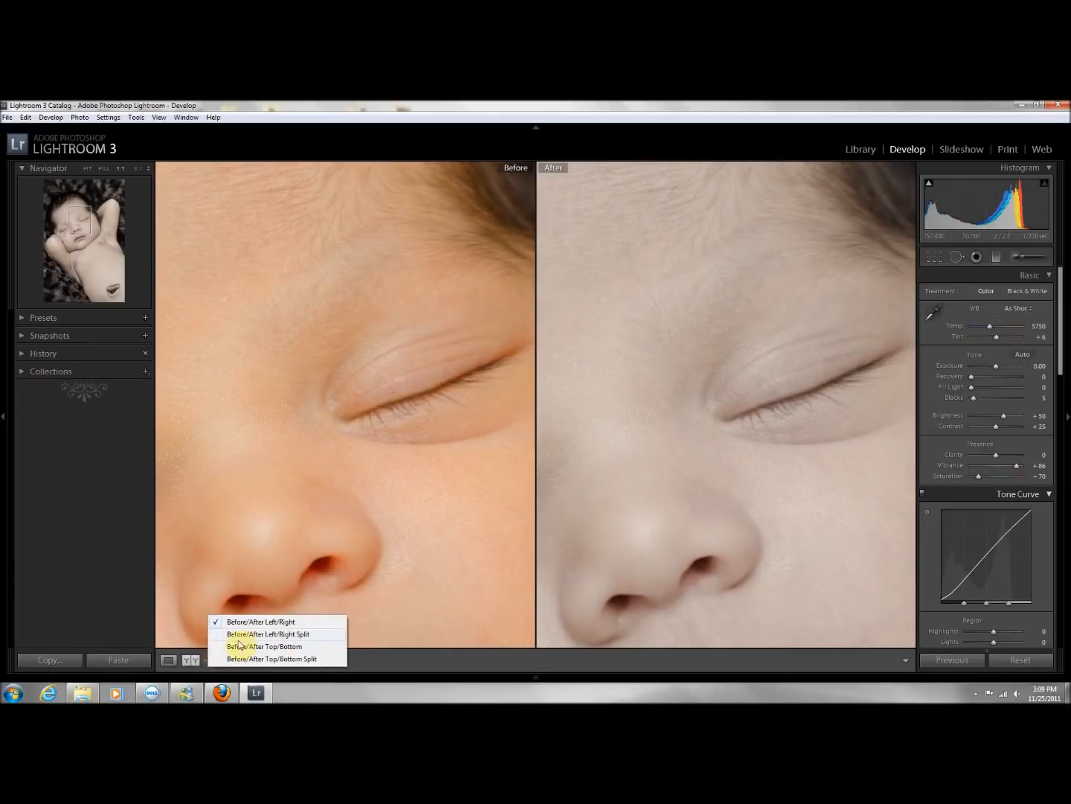
click(168, 660)
click(168, 661)
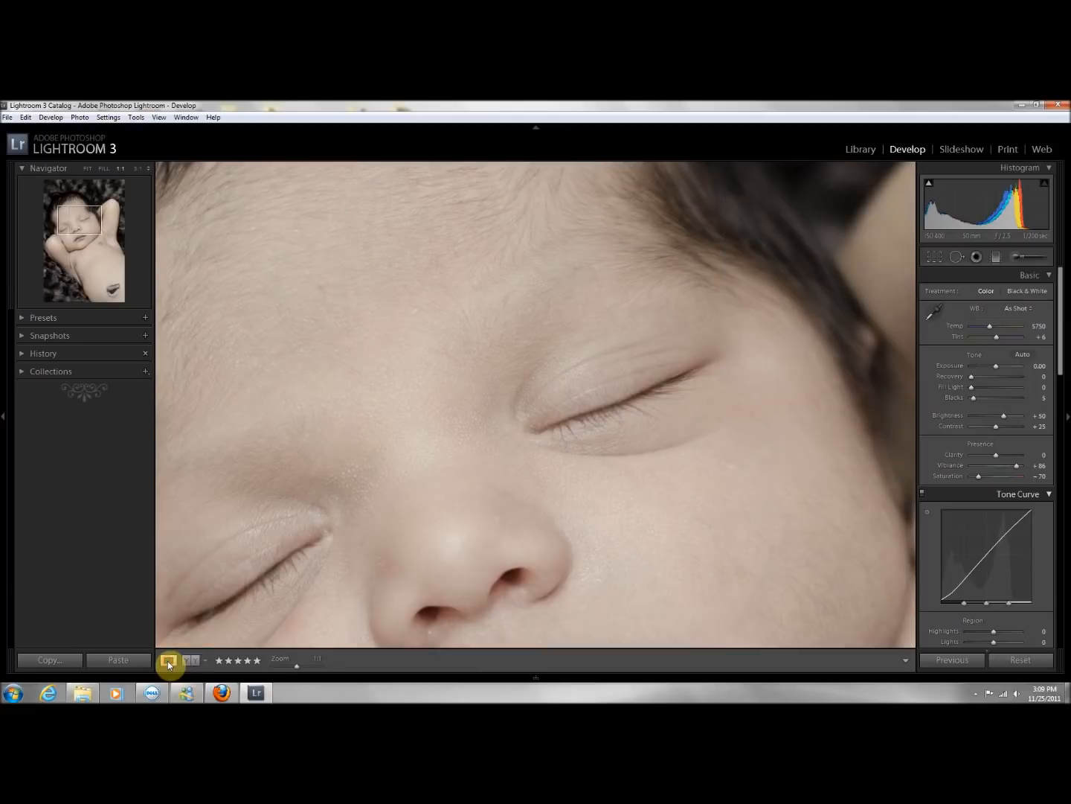
Step: Smooth the skin across the baby's forehead with a new Adjustment Brush mask at size 12 and Clarity −100
drag(400, 394, 604, 500)
click(1017, 257)
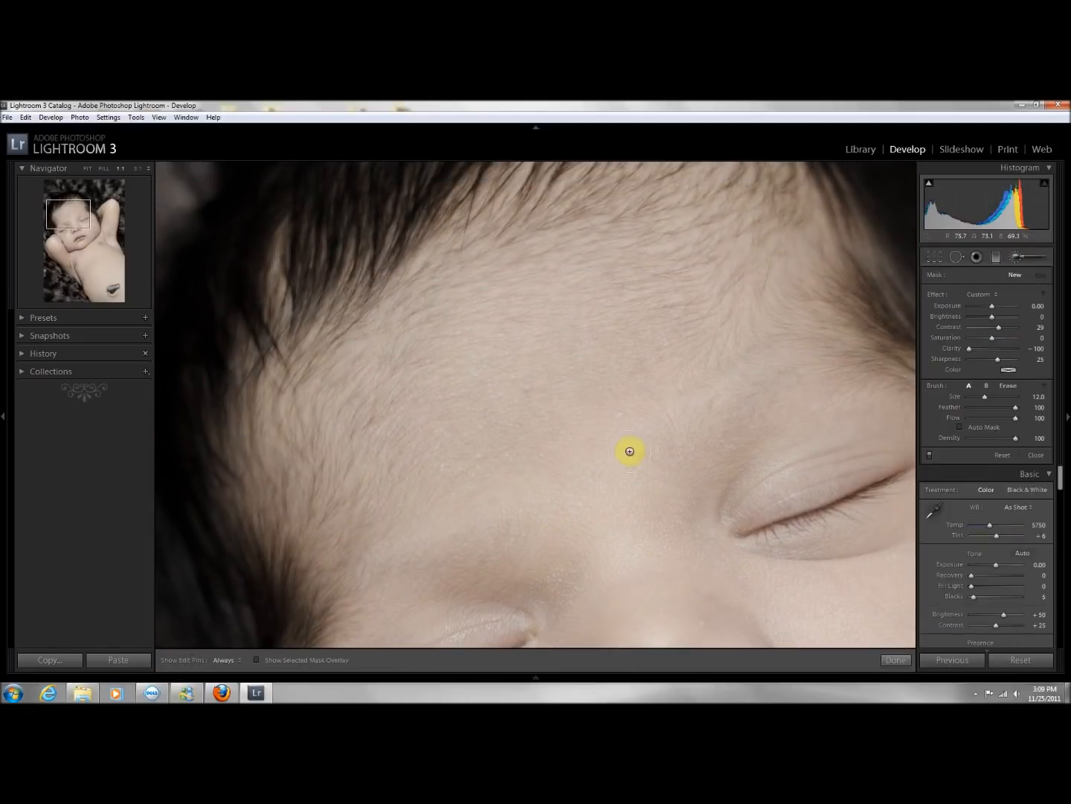
click(583, 444)
key(h)
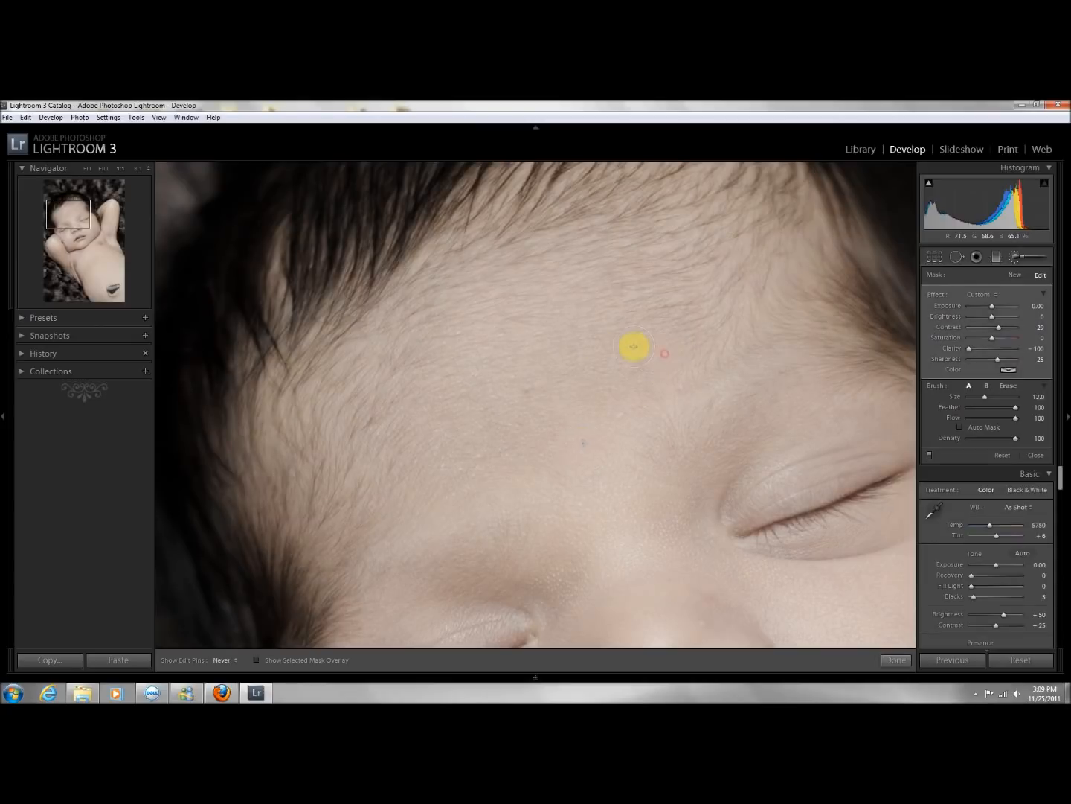
mouse_move(515, 282)
mouse_down()
mouse_move(421, 316)
mouse_move(356, 365)
mouse_move(309, 456)
mouse_move(324, 575)
mouse_move(319, 480)
mouse_move(341, 427)
mouse_move(408, 378)
mouse_move(340, 534)
mouse_move(423, 480)
mouse_move(379, 432)
mouse_move(378, 389)
mouse_move(405, 344)
mouse_move(482, 307)
mouse_move(565, 288)
mouse_move(379, 428)
mouse_move(383, 454)
mouse_move(564, 401)
mouse_move(428, 484)
mouse_move(535, 359)
mouse_move(561, 309)
mouse_move(604, 275)
mouse_move(665, 272)
mouse_move(758, 315)
mouse_move(715, 344)
mouse_move(679, 349)
mouse_move(613, 318)
mouse_move(643, 303)
mouse_move(699, 313)
mouse_move(698, 339)
mouse_move(618, 393)
mouse_move(576, 397)
mouse_move(687, 333)
mouse_move(732, 327)
mouse_move(752, 309)
mouse_move(737, 279)
mouse_move(624, 247)
mouse_move(535, 256)
mouse_move(449, 284)
mouse_move(391, 339)
mouse_move(361, 402)
mouse_move(337, 470)
mouse_move(330, 549)
mouse_move(336, 388)
mouse_move(381, 336)
mouse_move(567, 297)
mouse_move(734, 341)
mouse_move(739, 373)
mouse_move(617, 452)
mouse_up()
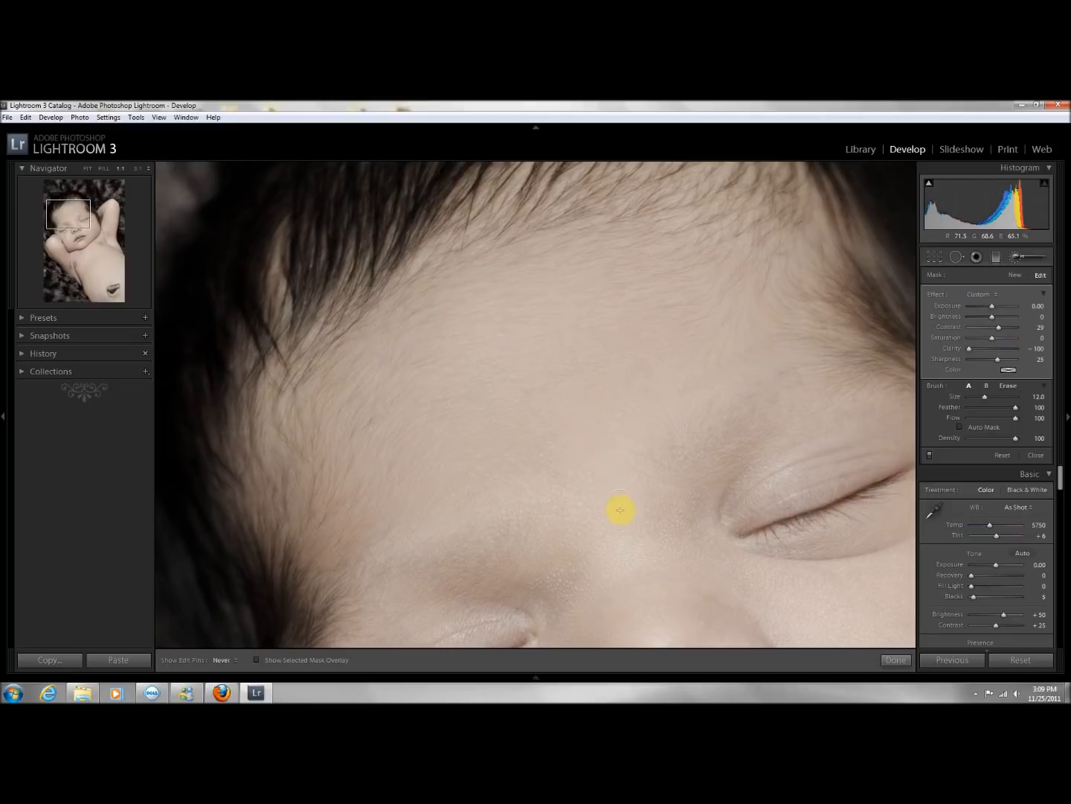
mouse_move(594, 472)
mouse_down()
mouse_move(573, 388)
mouse_move(630, 324)
mouse_move(633, 274)
mouse_move(586, 256)
mouse_move(428, 293)
mouse_move(358, 351)
mouse_move(281, 437)
mouse_move(283, 468)
mouse_move(322, 531)
mouse_up()
key(h)
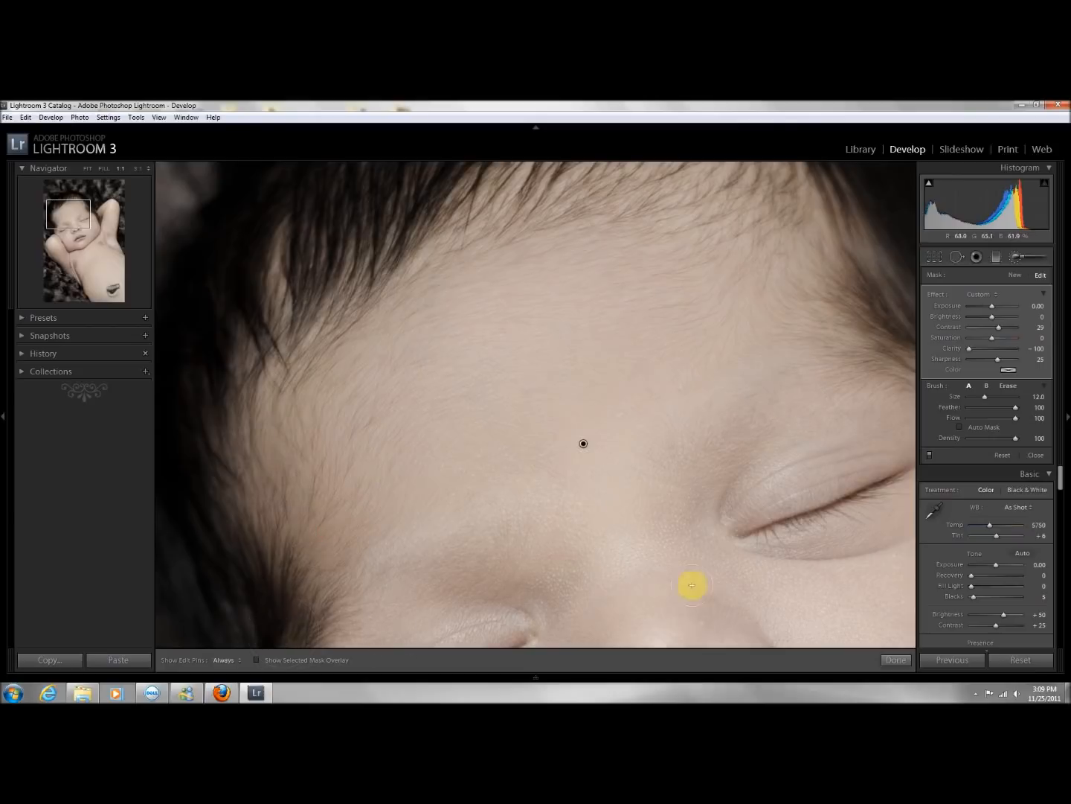
click(895, 659)
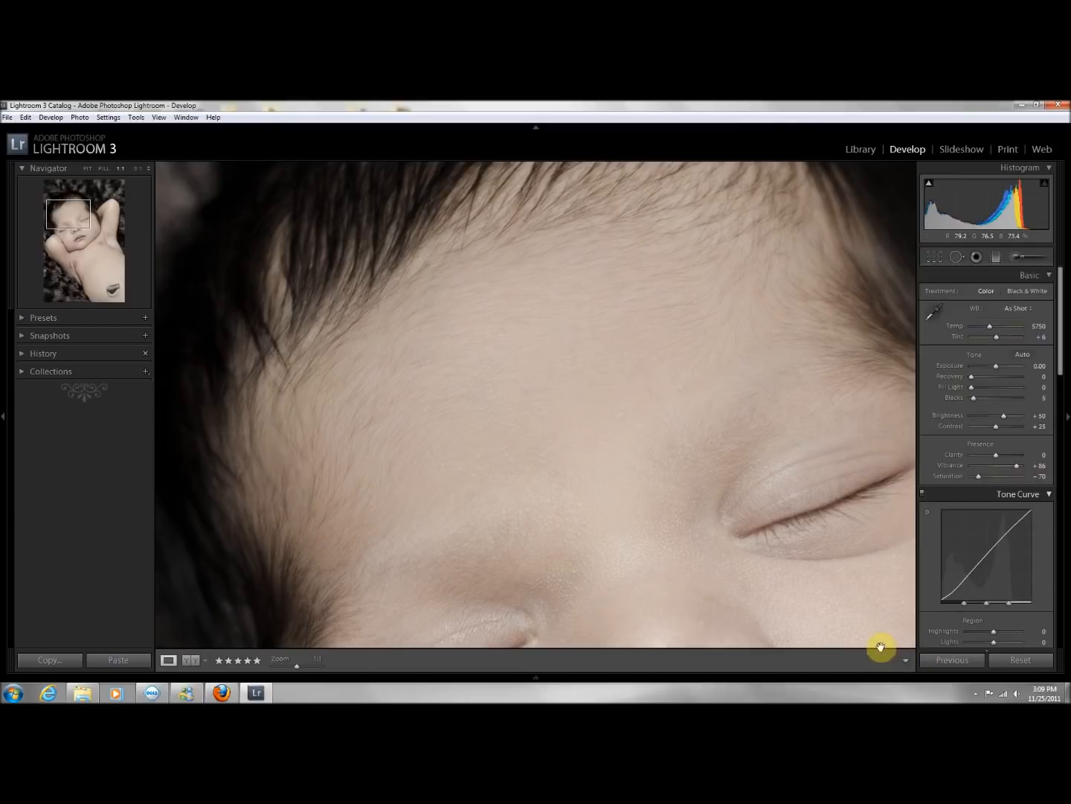
click(380, 544)
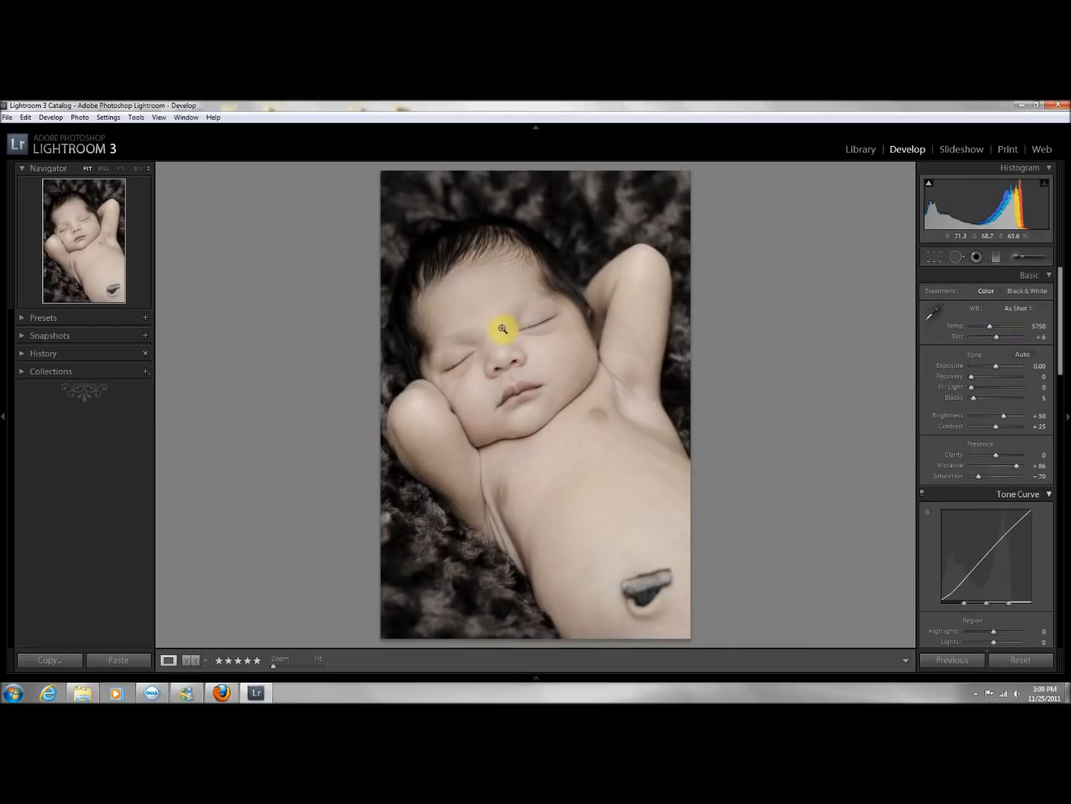
Step: Smooth the skin on the baby's raised arm with a new Adjustment Brush mask at size 12 and Clarity −100
click(647, 349)
click(646, 350)
click(646, 349)
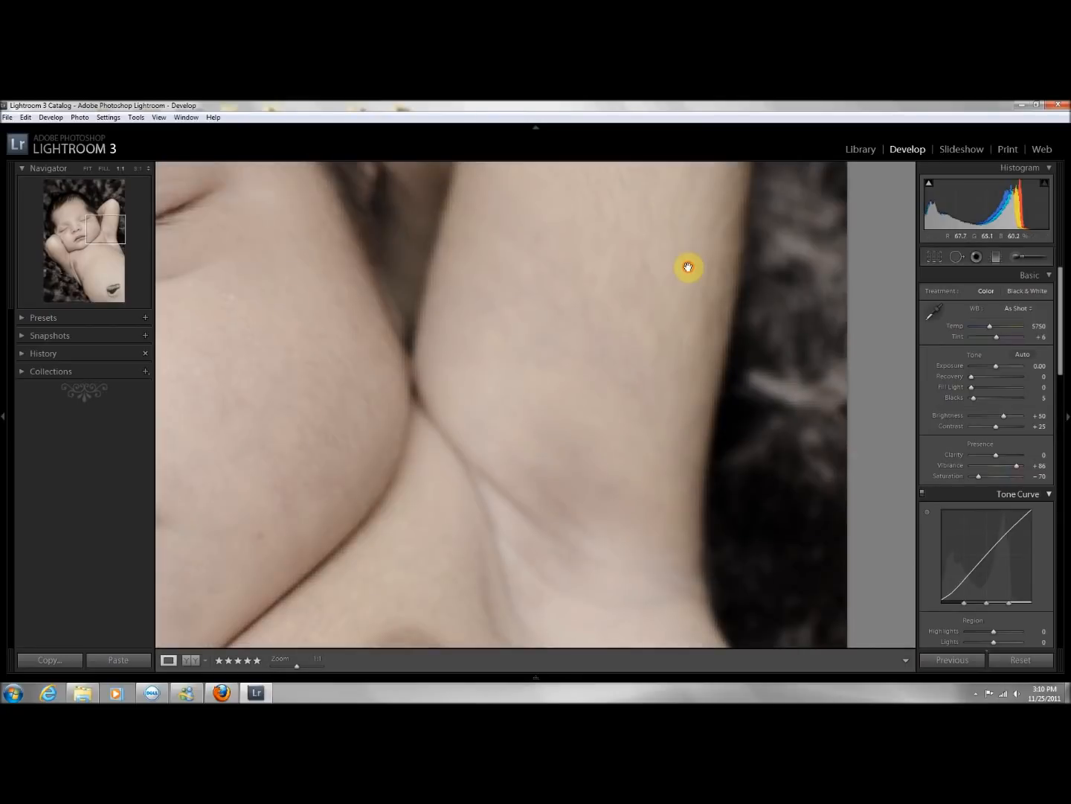
drag(688, 267, 555, 433)
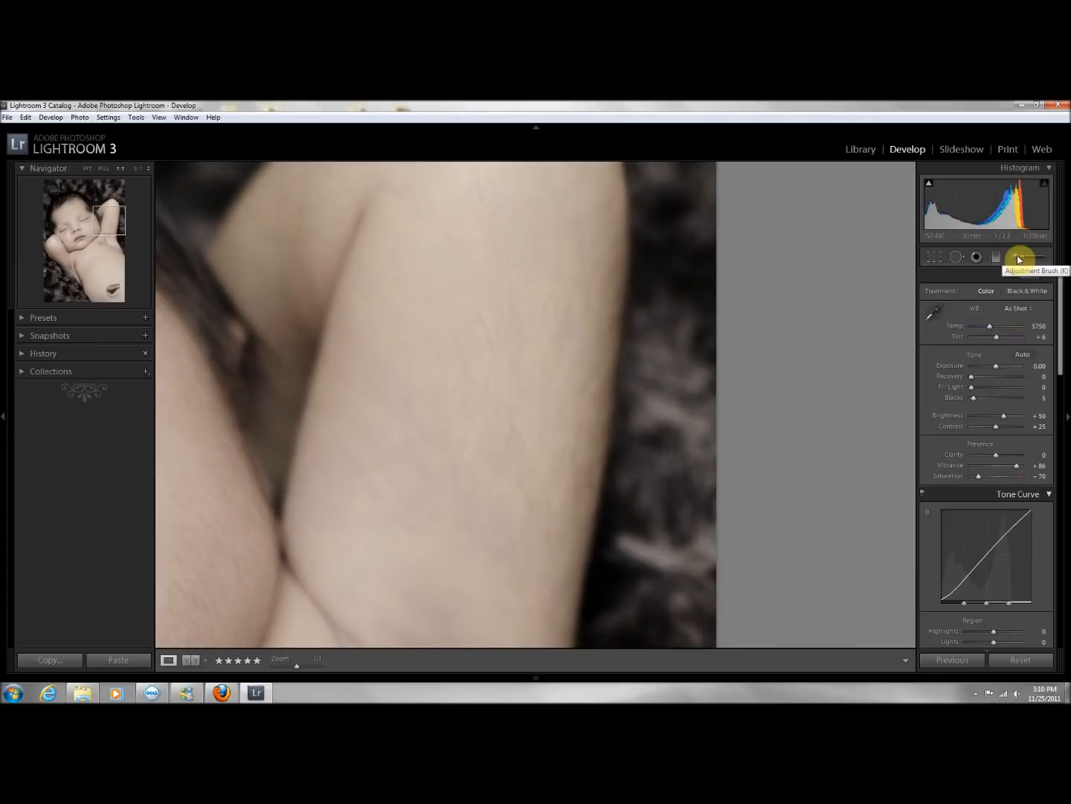
drag(280, 536, 406, 478)
drag(359, 521, 351, 569)
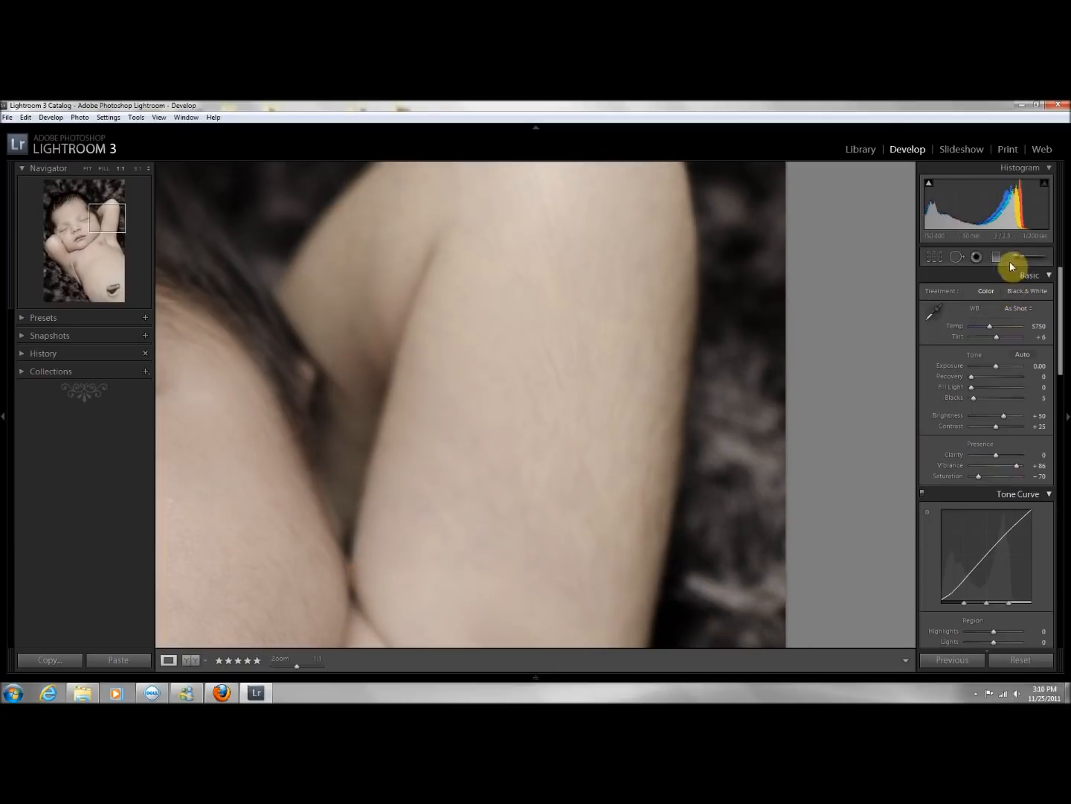
click(1014, 255)
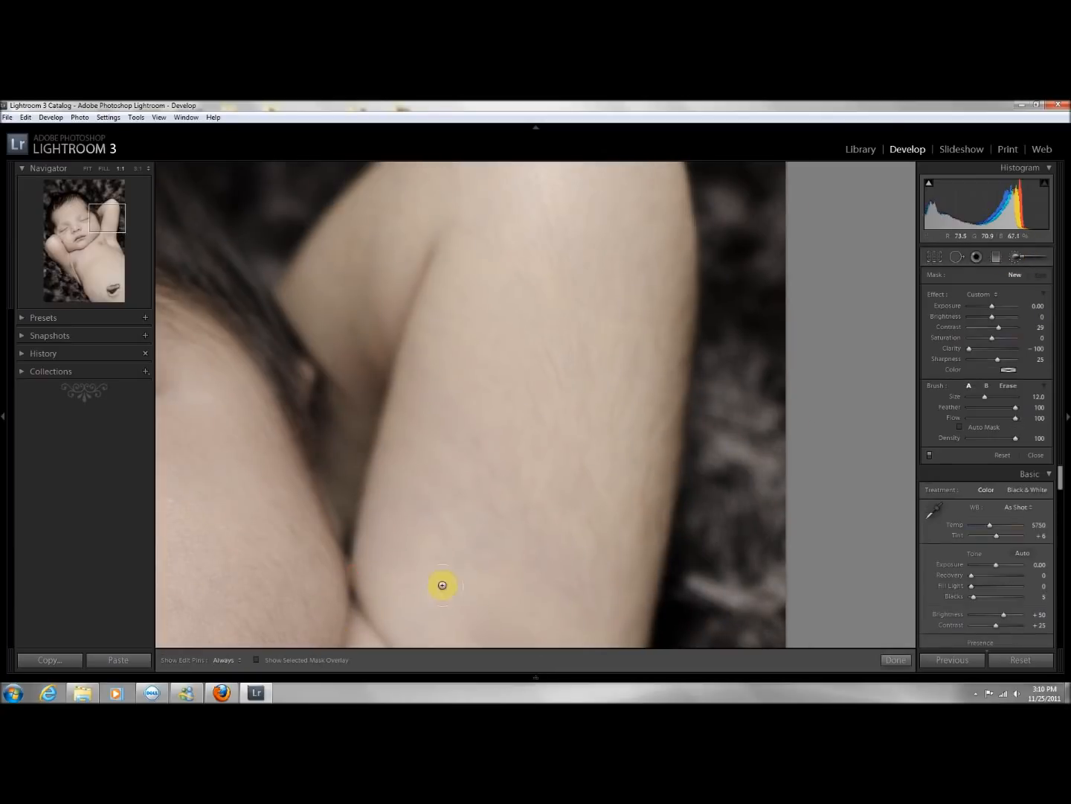
mouse_move(472, 583)
mouse_down()
mouse_move(579, 589)
mouse_move(565, 419)
mouse_move(575, 239)
mouse_move(589, 392)
mouse_move(585, 549)
mouse_move(546, 509)
mouse_move(541, 295)
mouse_up()
mouse_move(591, 197)
mouse_down()
mouse_move(628, 192)
mouse_move(636, 320)
mouse_move(607, 615)
mouse_move(561, 567)
mouse_move(559, 306)
mouse_up()
mouse_move(491, 344)
mouse_down()
mouse_move(475, 504)
mouse_move(481, 557)
mouse_move(524, 574)
mouse_move(580, 299)
mouse_move(587, 200)
mouse_move(576, 183)
mouse_move(569, 346)
mouse_up()
click(905, 659)
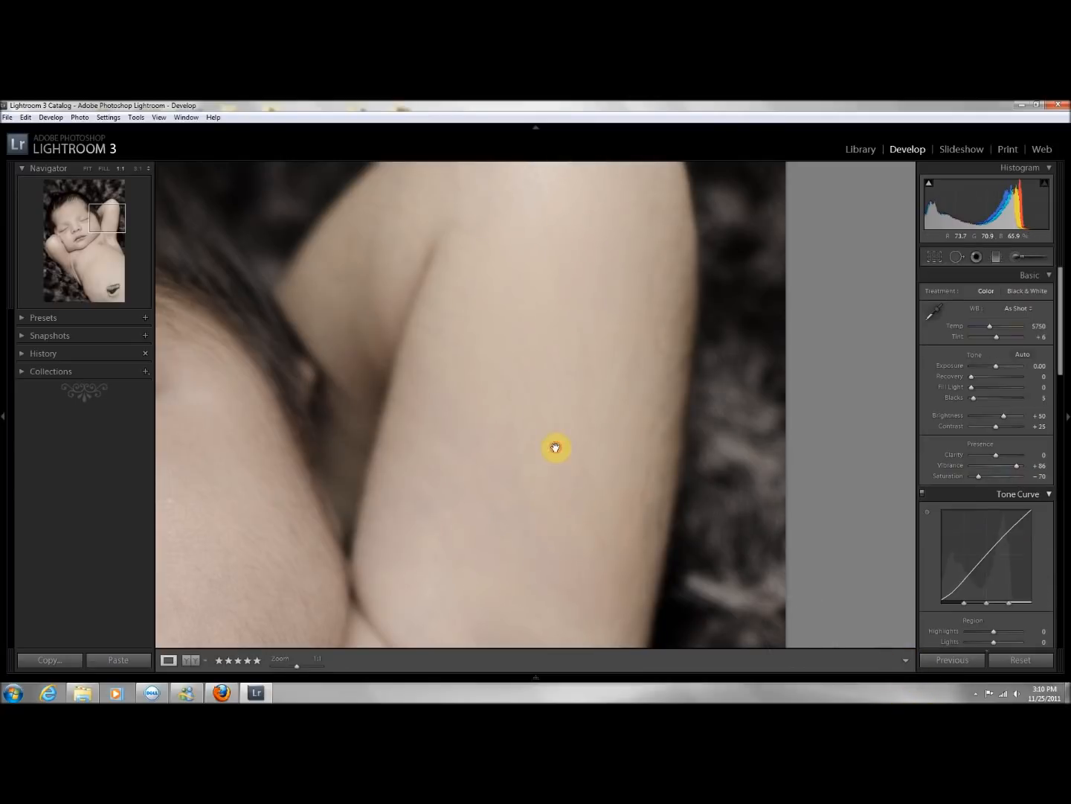
click(555, 448)
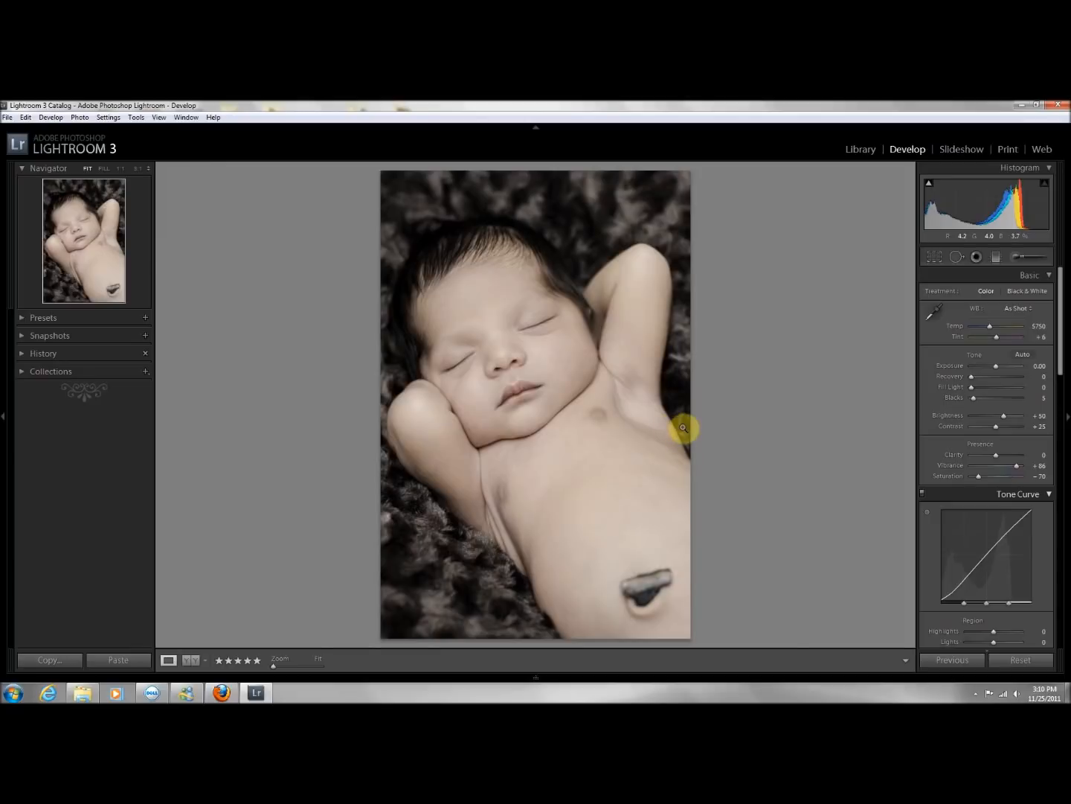
Step: Compare the smoothed forehead and eye area up close in the Before/After Left/Right view, and return to the whole photo
click(205, 660)
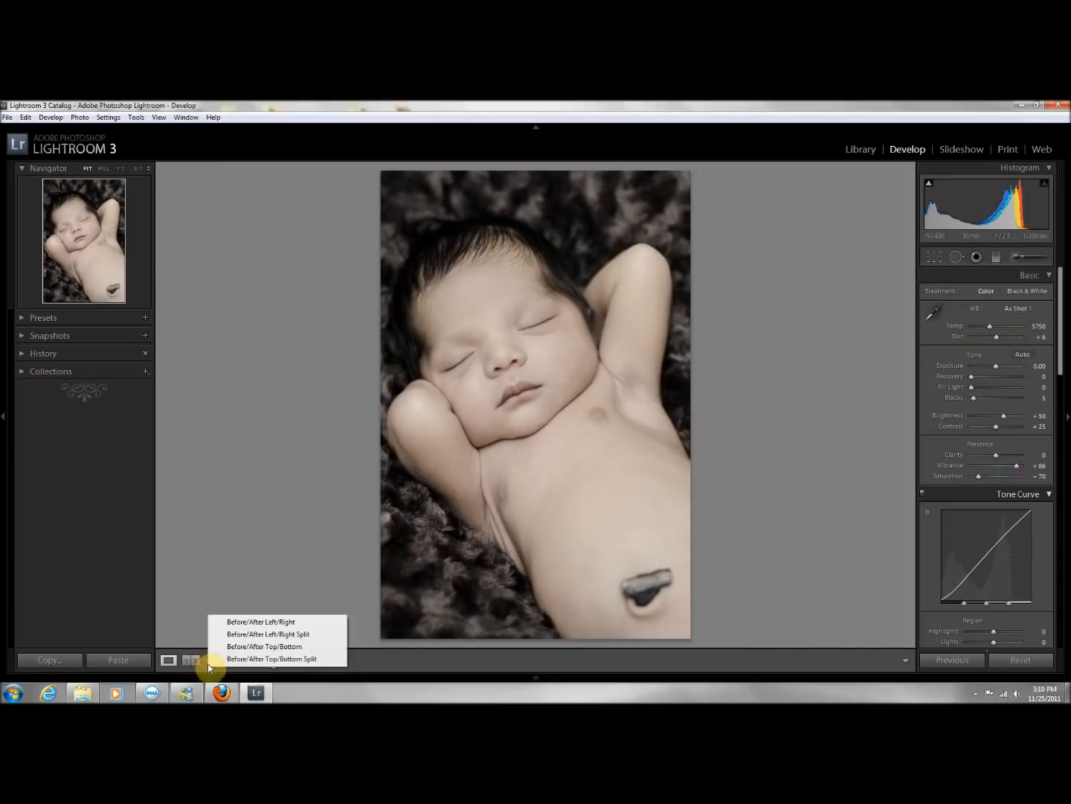
click(248, 625)
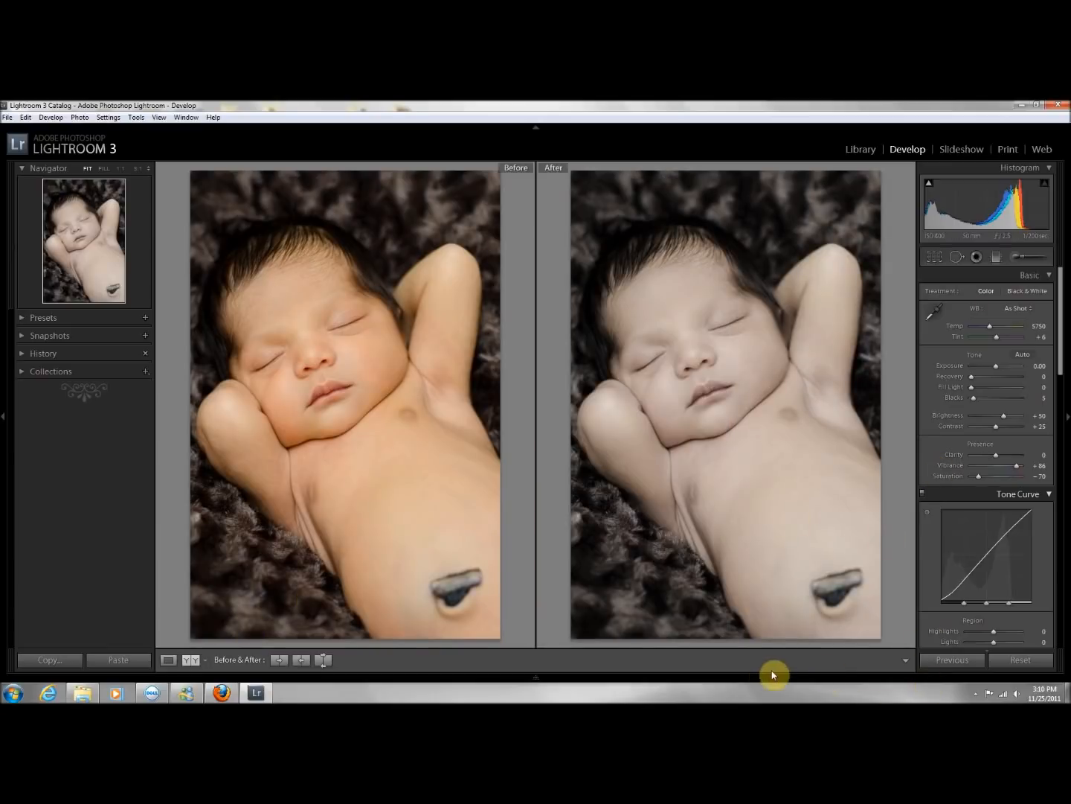
click(700, 285)
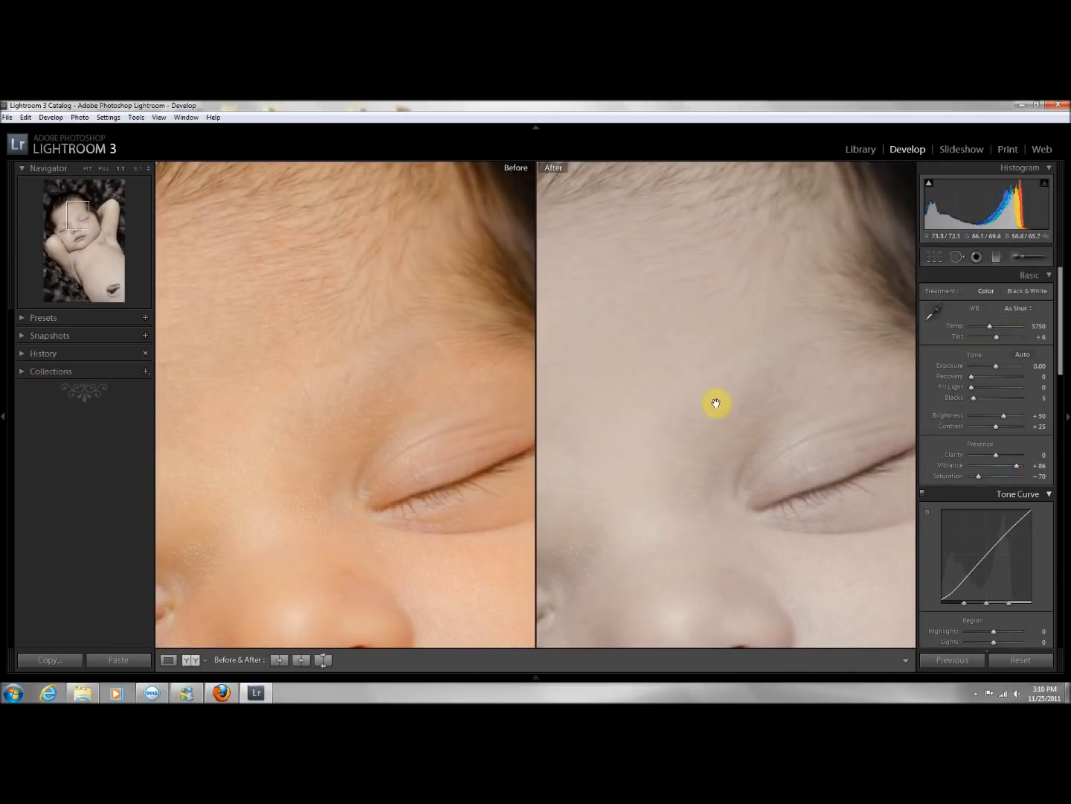
drag(679, 502, 769, 504)
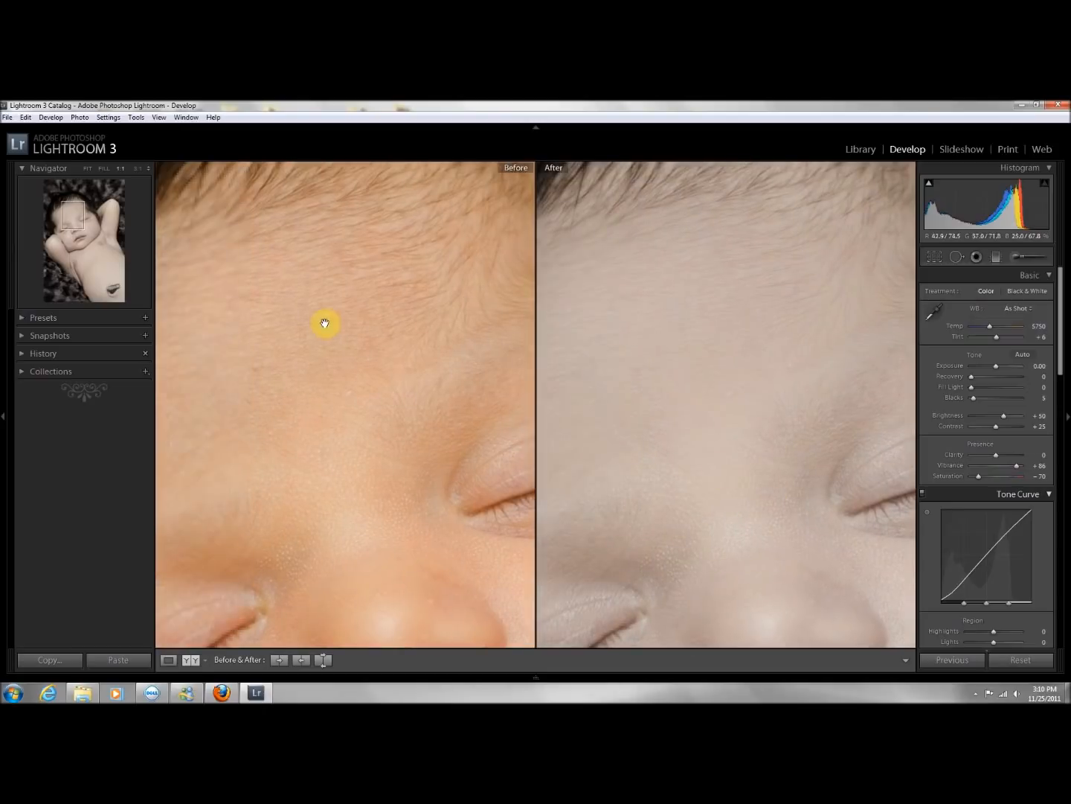
drag(658, 424, 746, 435)
click(726, 410)
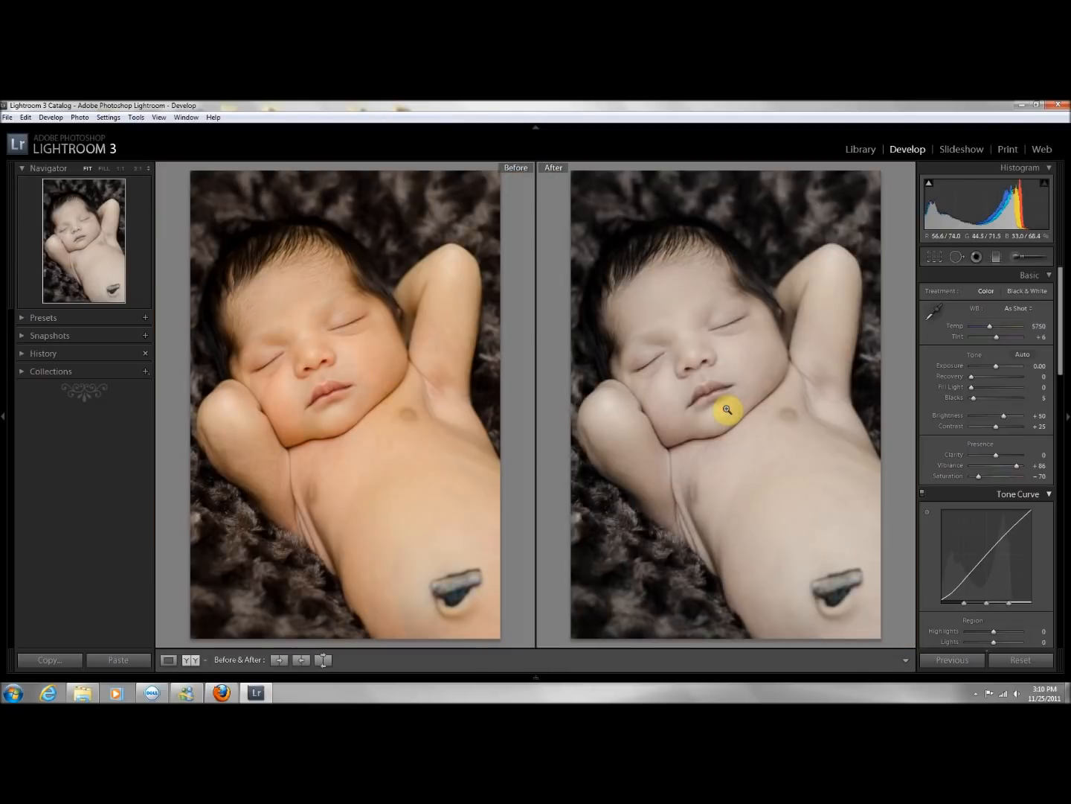
Step: Try the Adjustment Brush with Brightness 83, undo the trial edit, and close the brush
click(1017, 258)
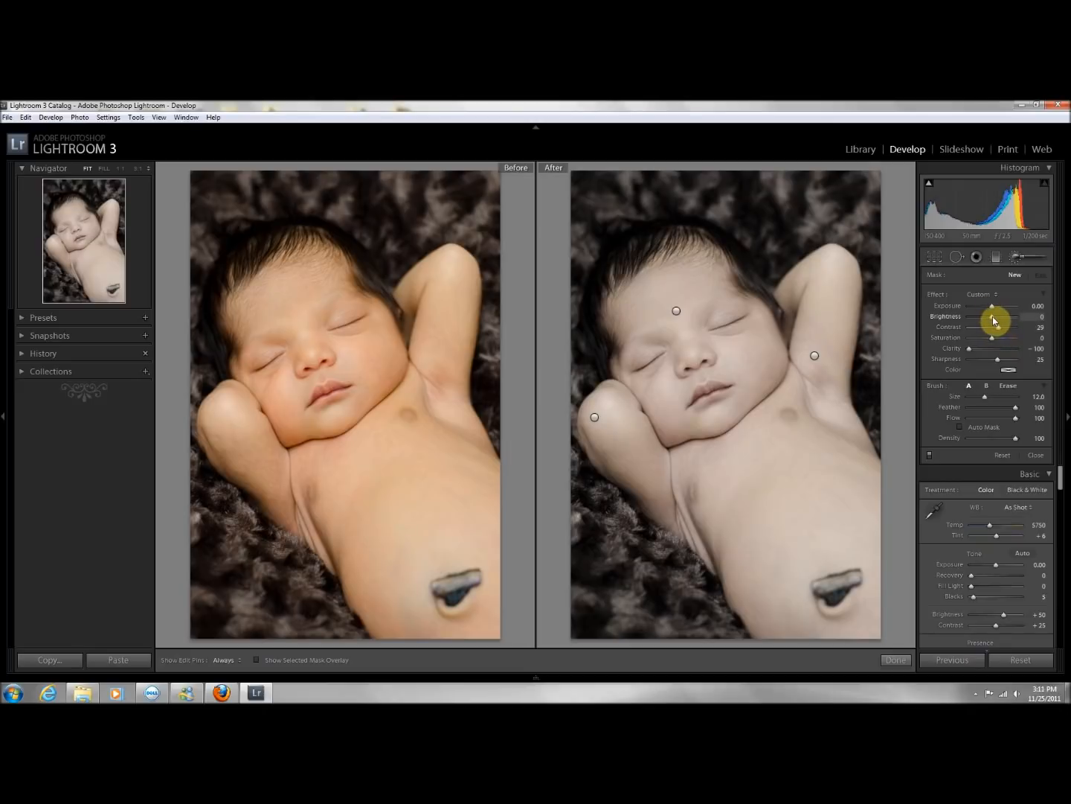
drag(994, 320, 1008, 324)
key(ctrl+z)
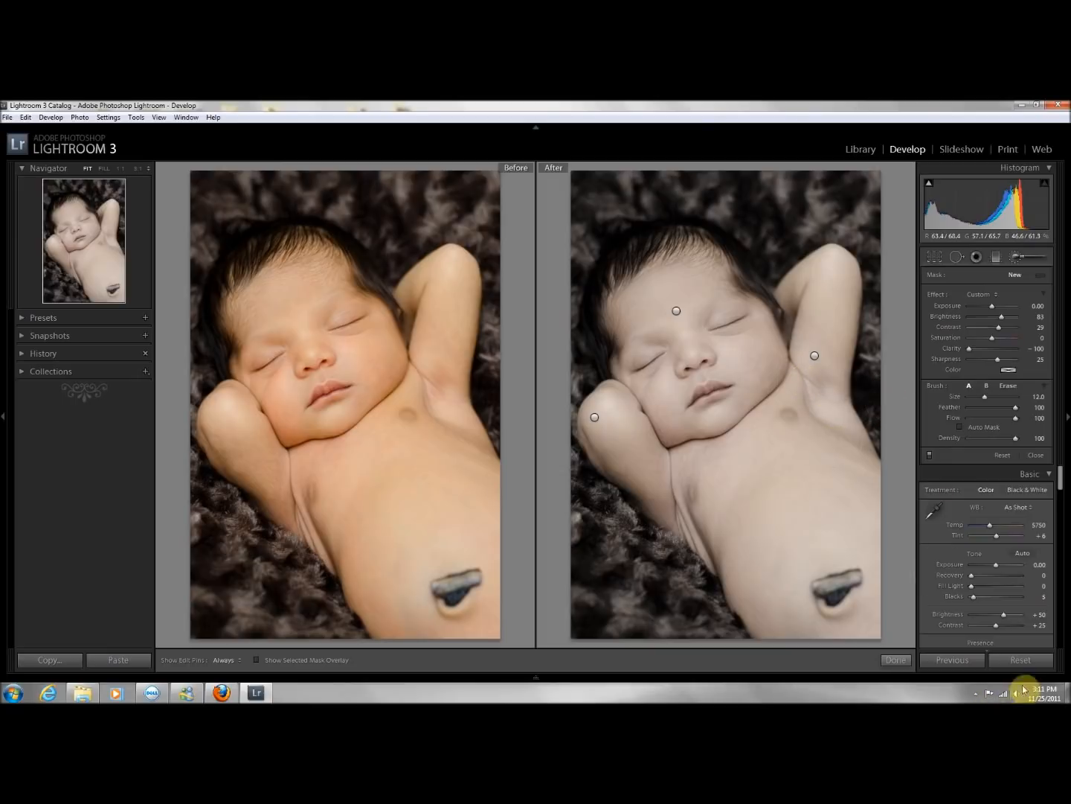
click(897, 660)
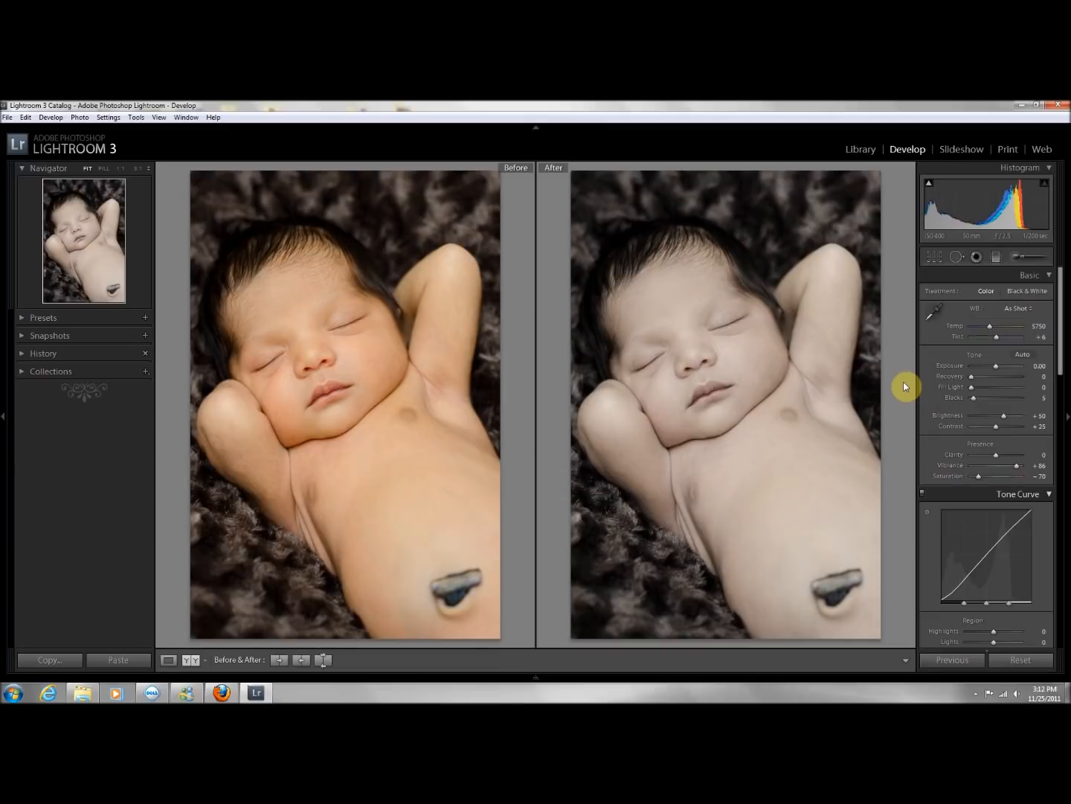
Step: Paint a spot and a short curved stroke on the baby's cheek with a new size 12 Adjustment Brush mask at Brightness 83
click(786, 383)
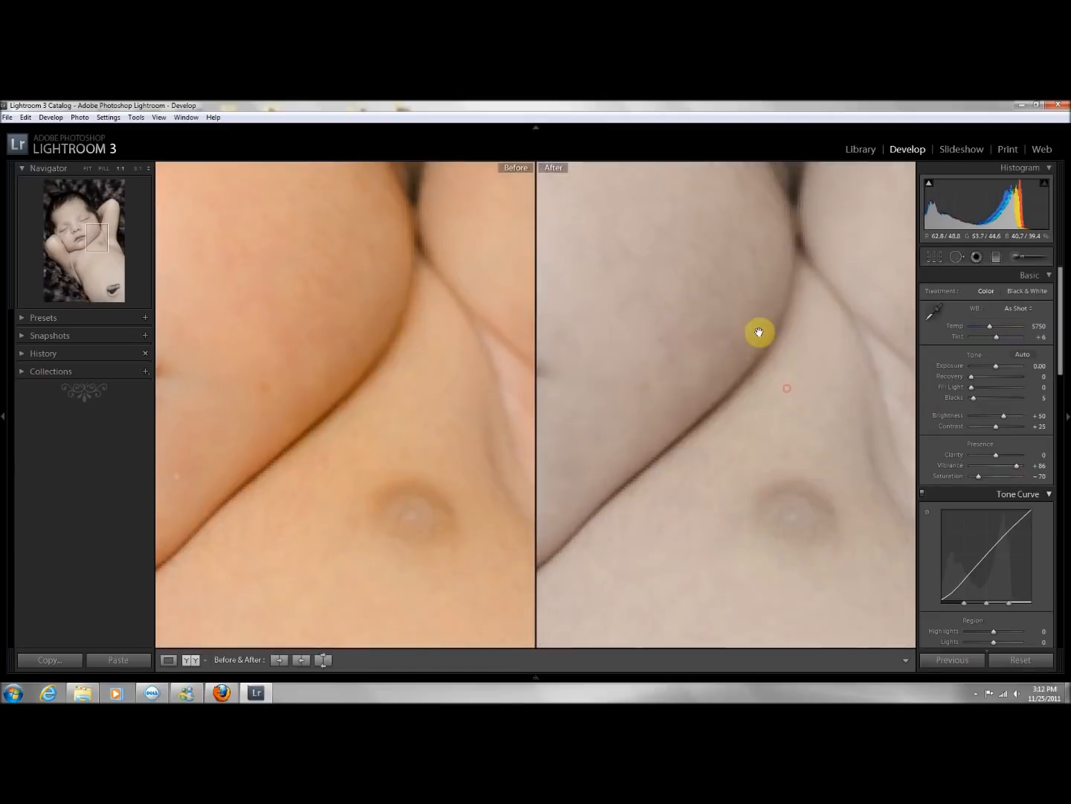
drag(756, 332, 761, 463)
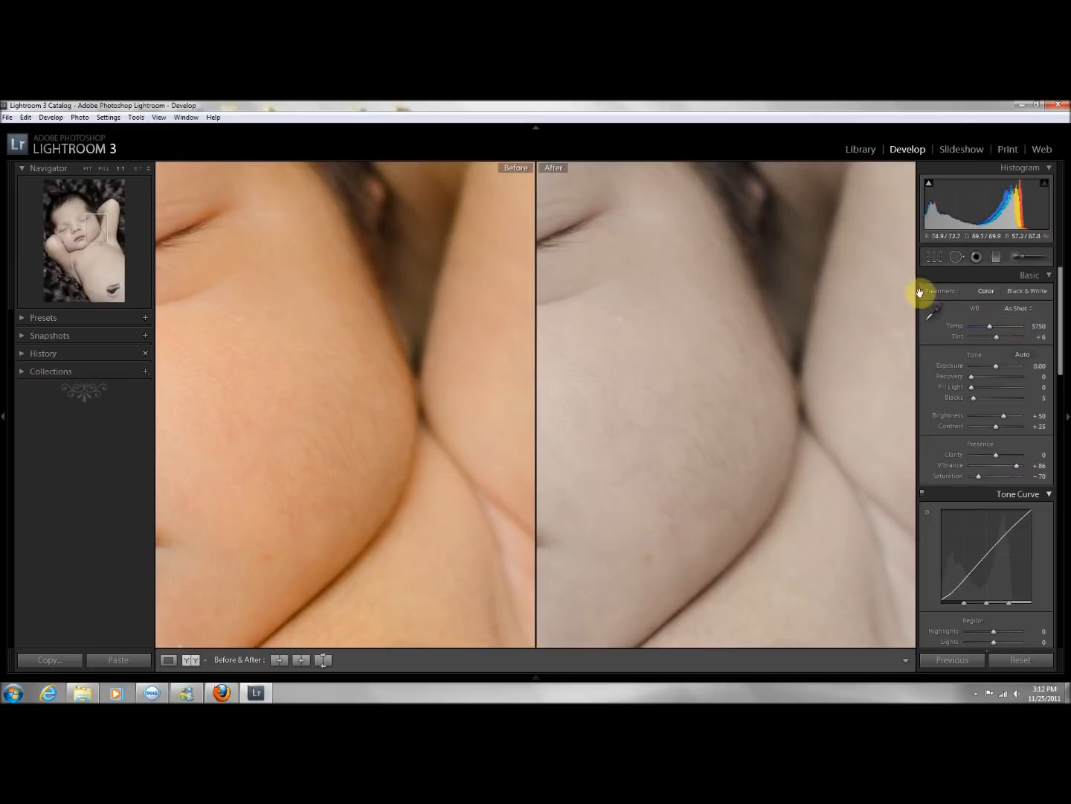
click(1021, 258)
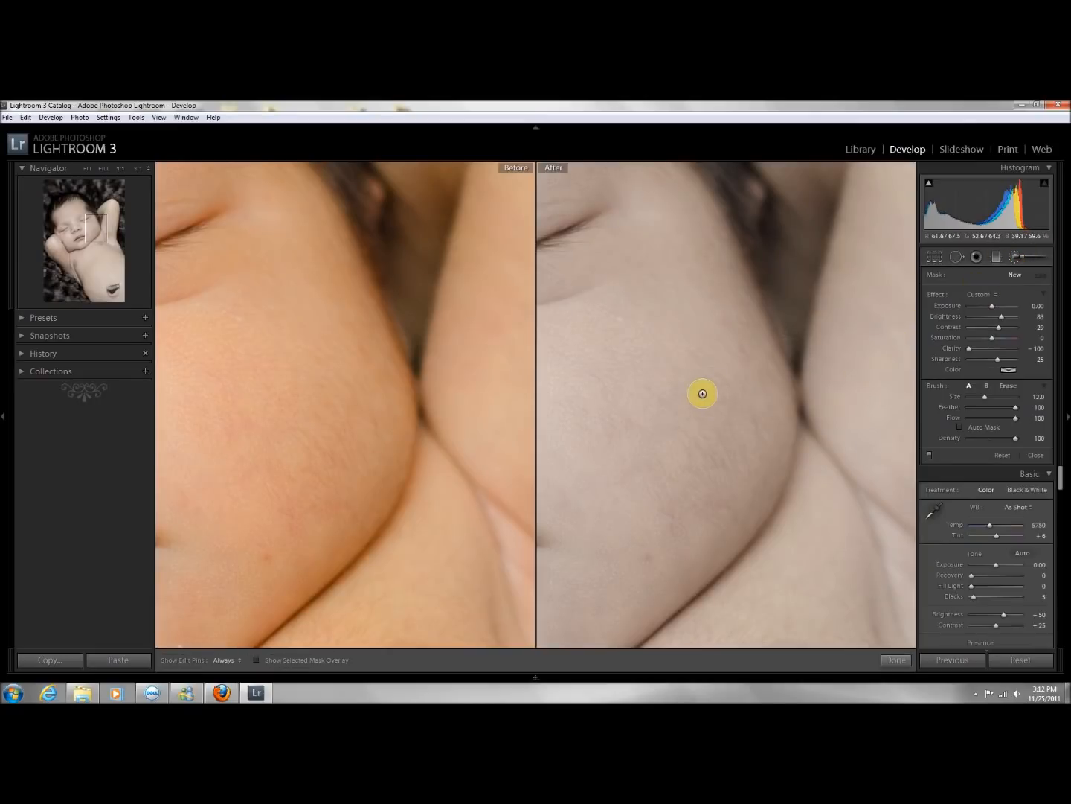
click(631, 391)
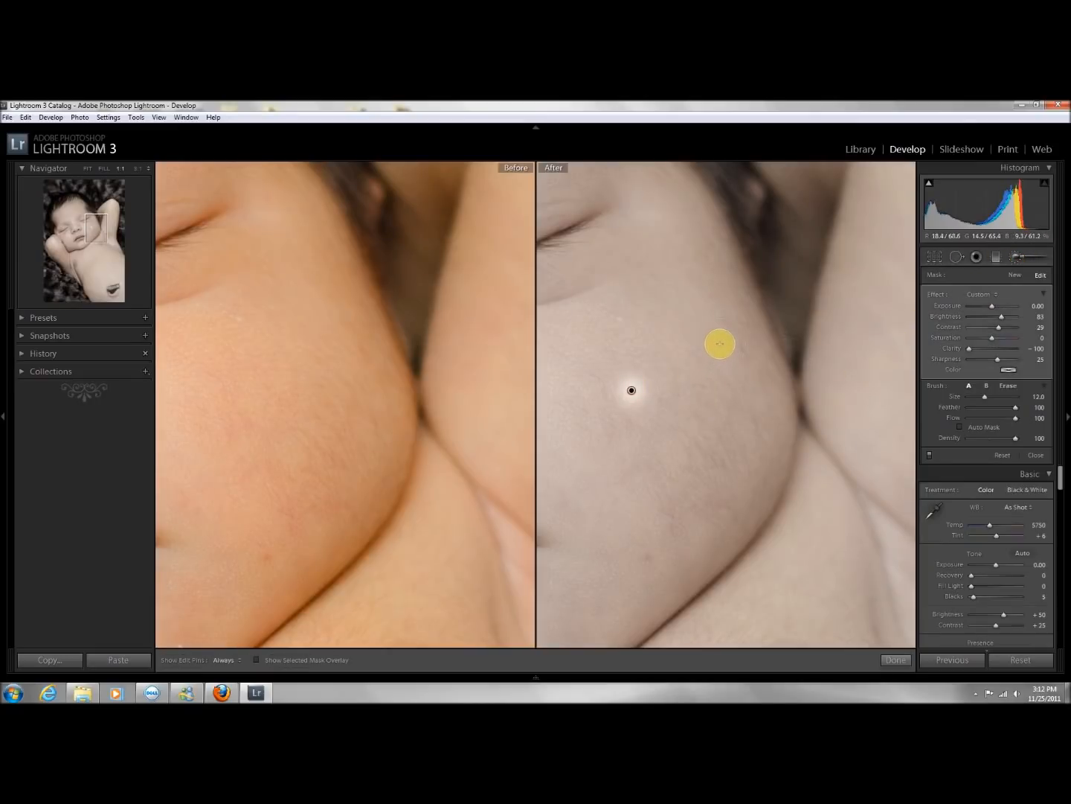
key(h)
mouse_move(720, 343)
mouse_down()
mouse_move(715, 408)
mouse_move(682, 491)
mouse_up()
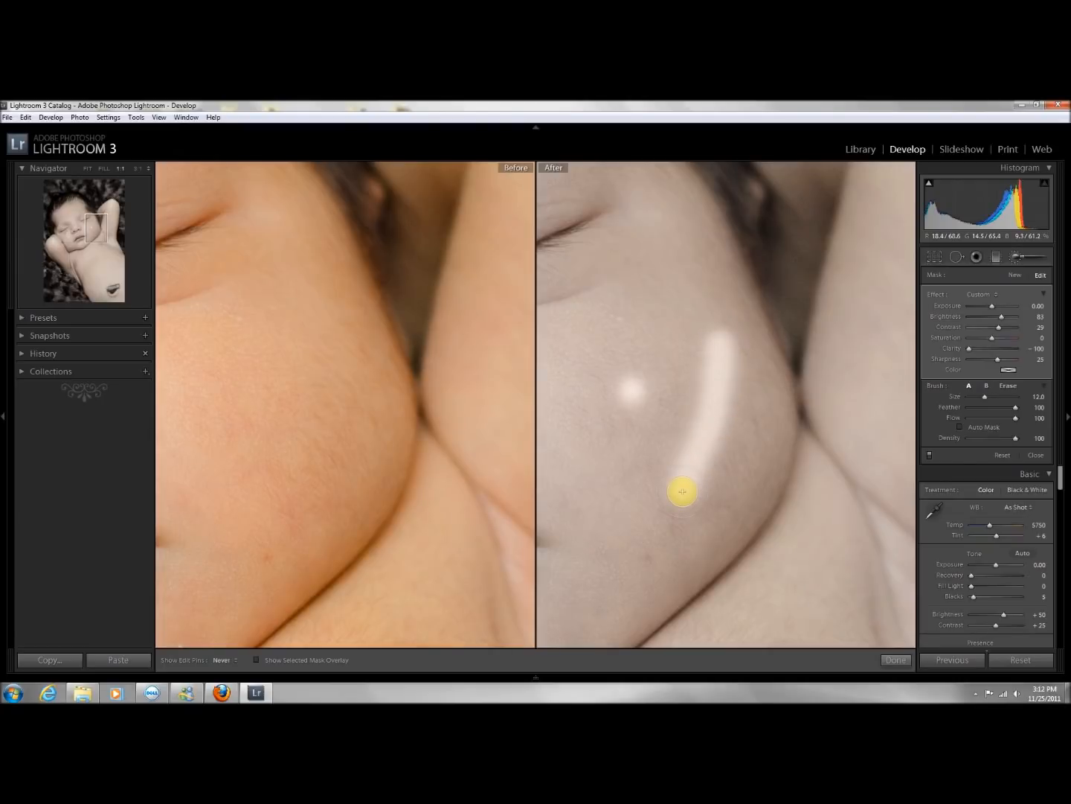
key(h)
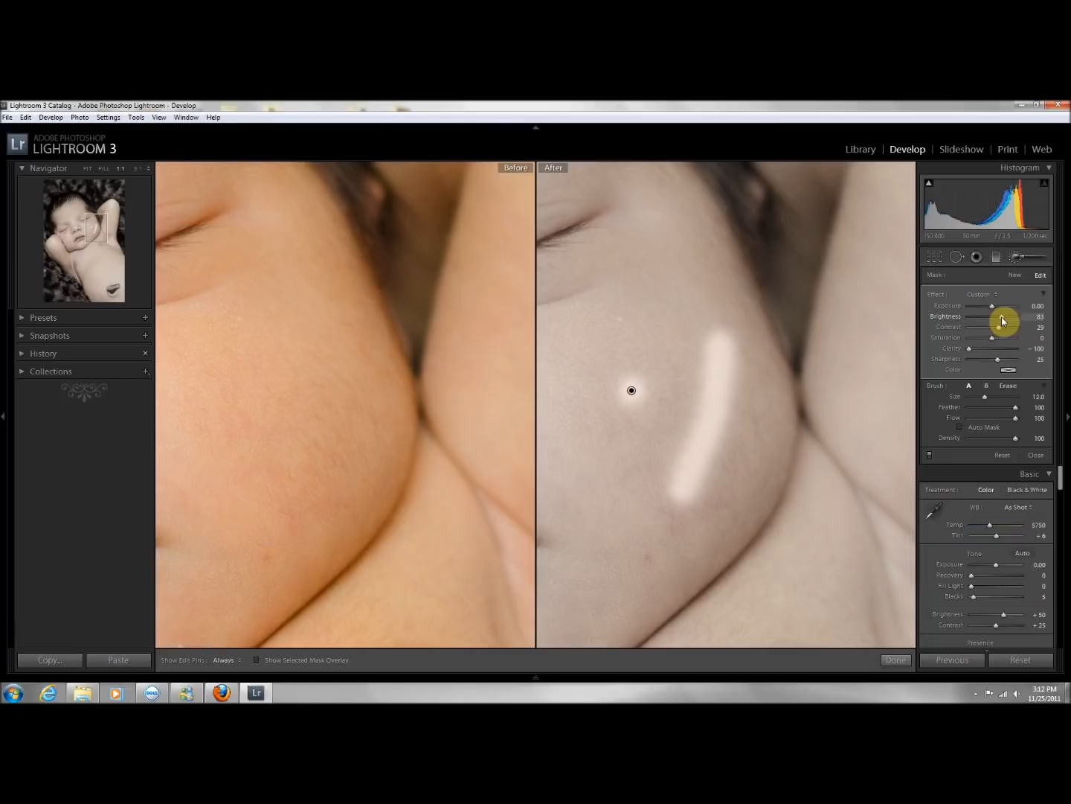
Step: Set the cheek mask's Brightness to 0, smooth the rest of the cheek at Clarity −100, and finish the brush edit
drag(1002, 320, 994, 322)
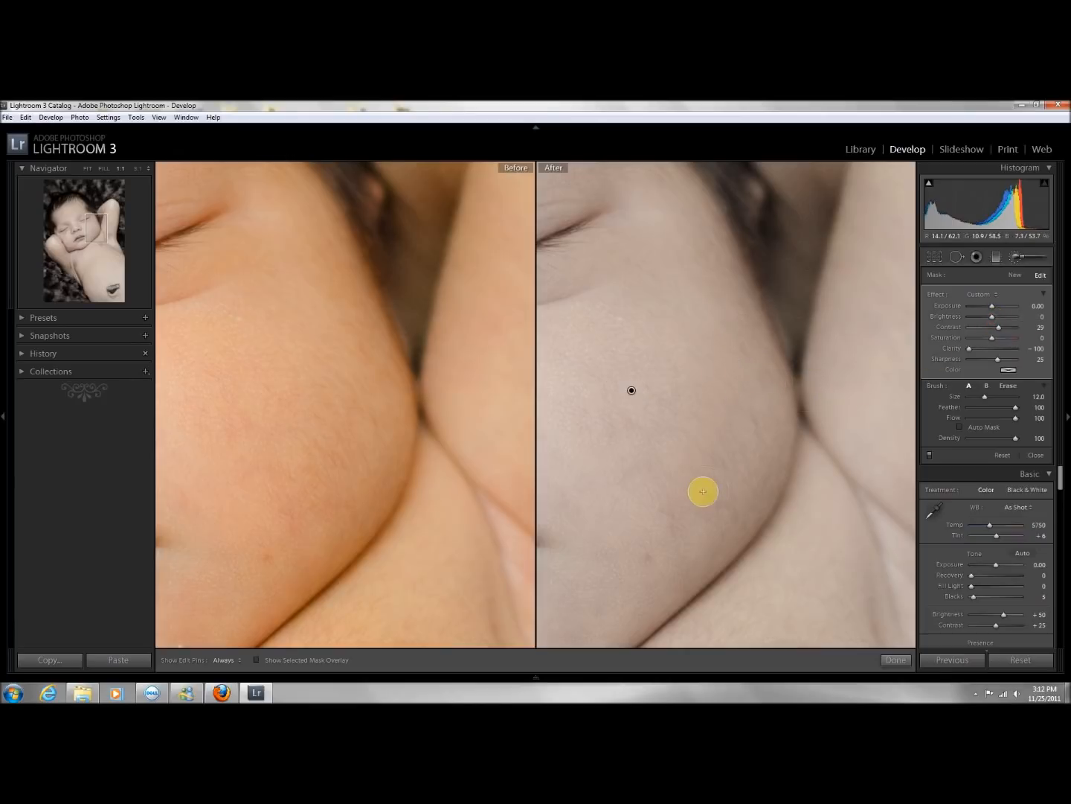
key(h)
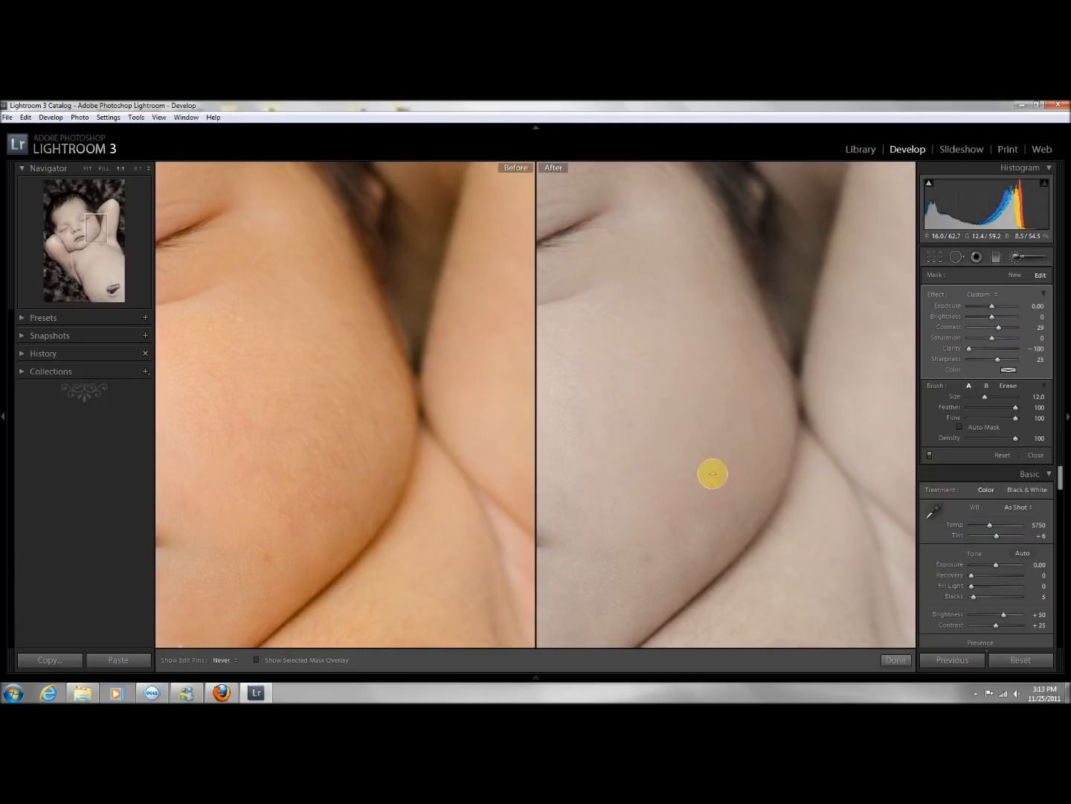
key(h)
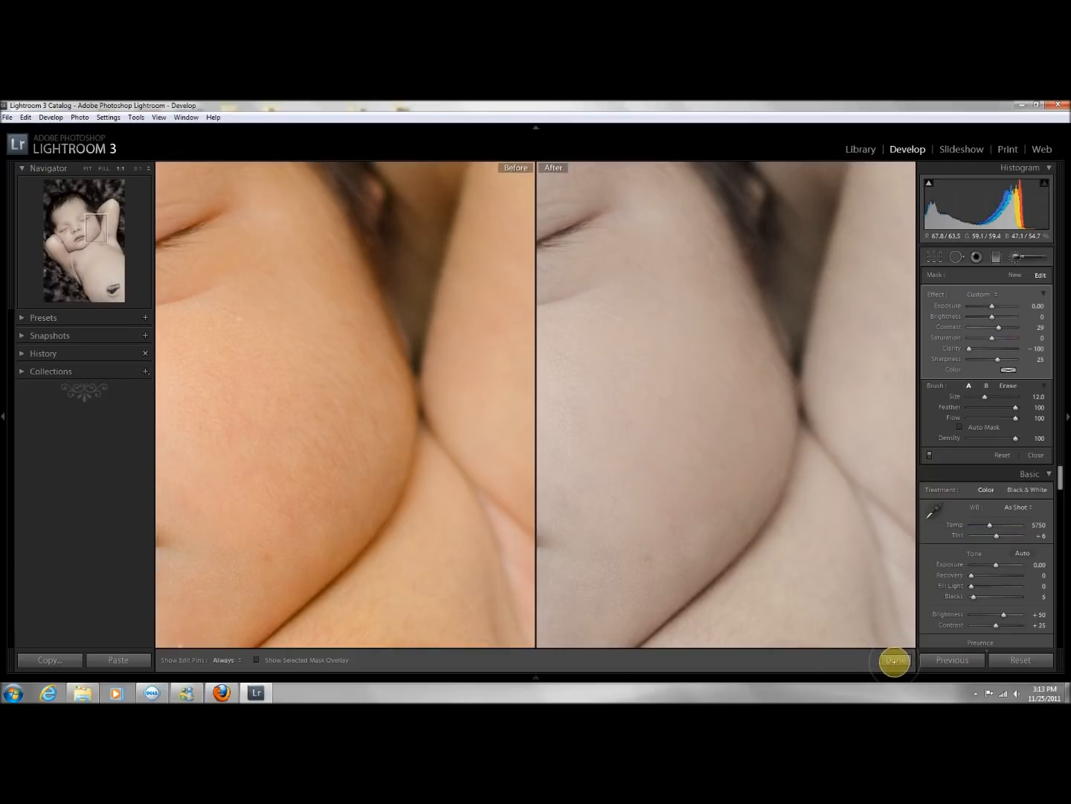
click(895, 660)
click(778, 466)
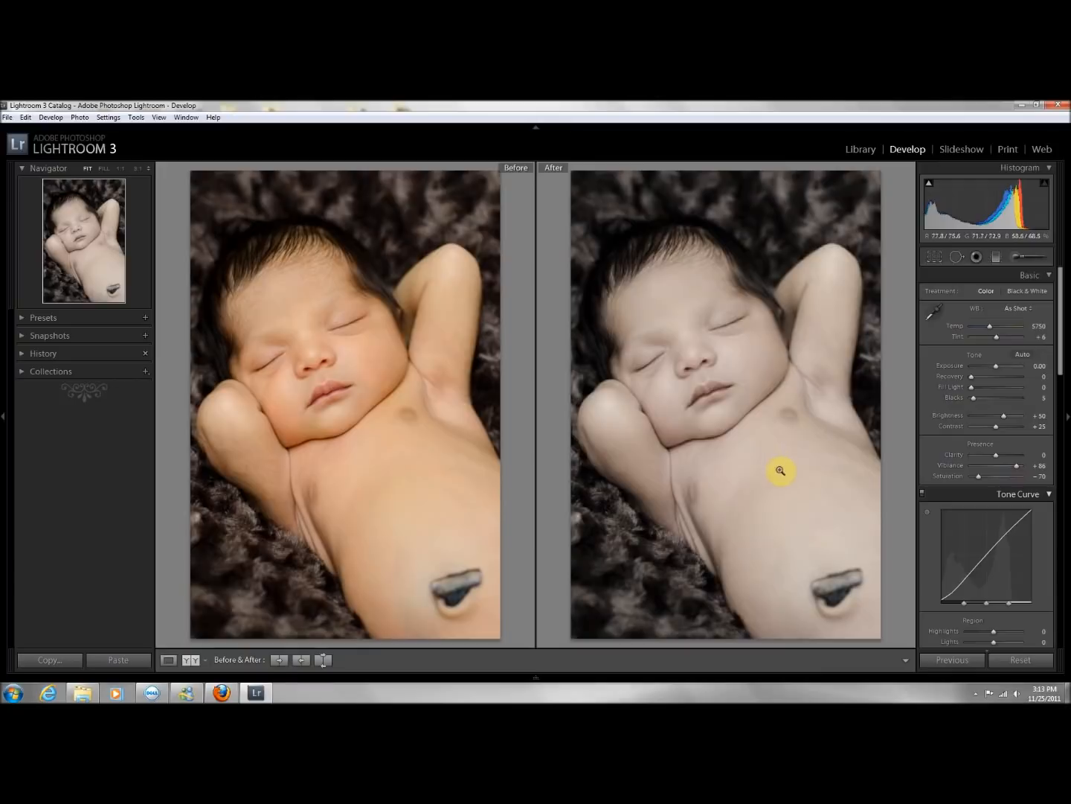